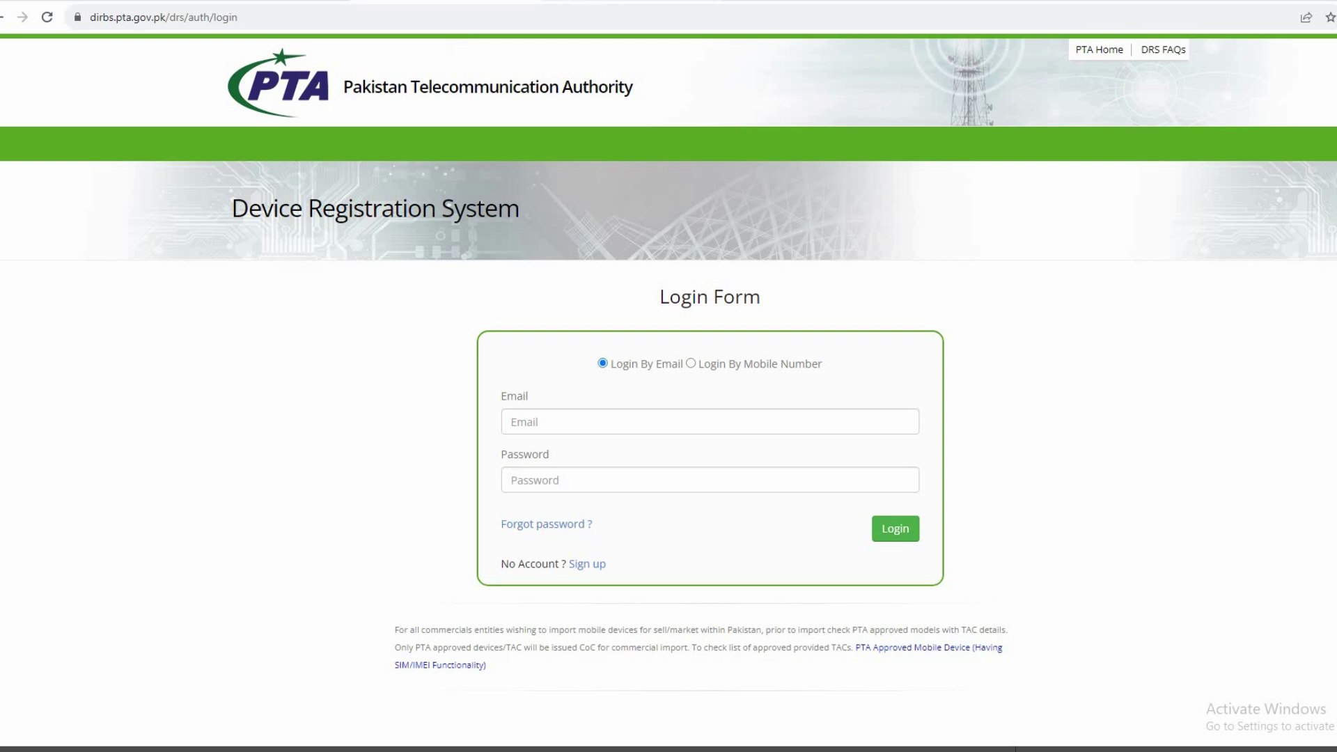
- Read PTA's X post on temporary phone registration, highlighting the 120-day detail
key(ctrl+Tab)
key(ctrl+Tab)
key(ctrl+Tab)
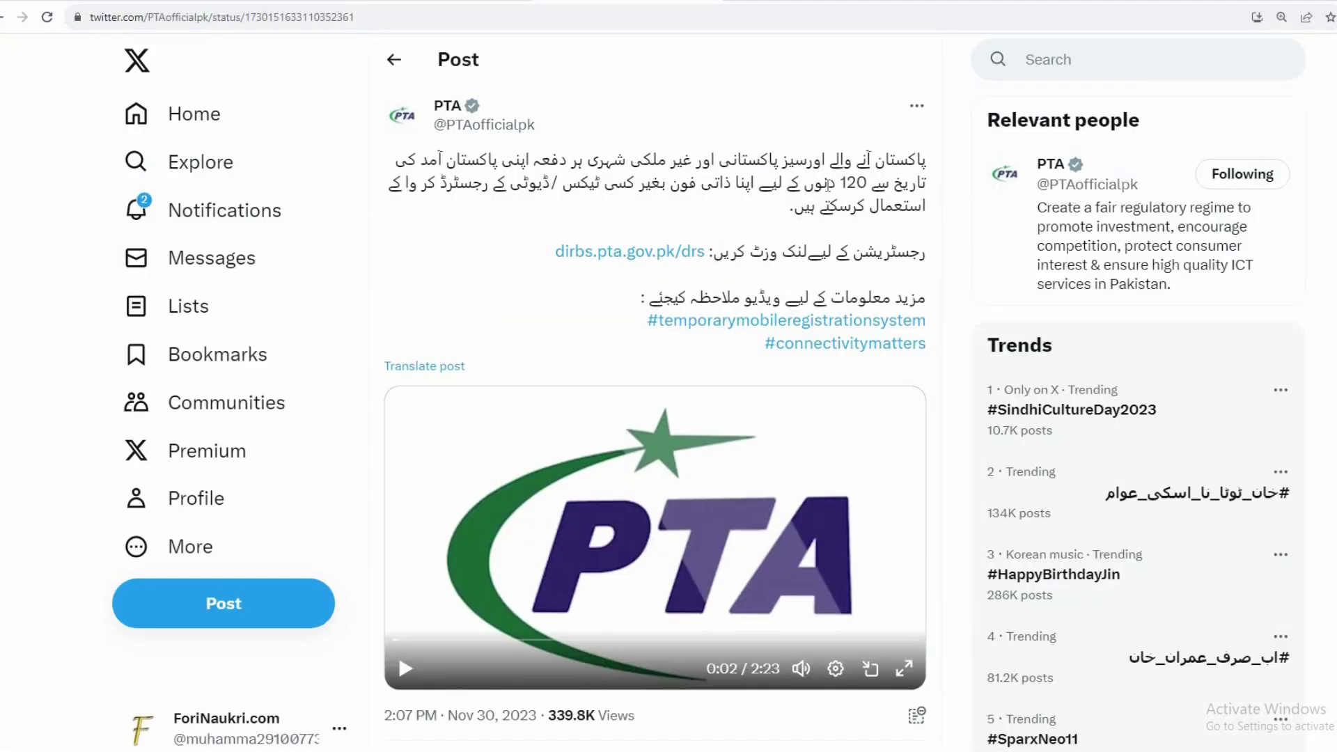
drag(815, 182, 843, 182)
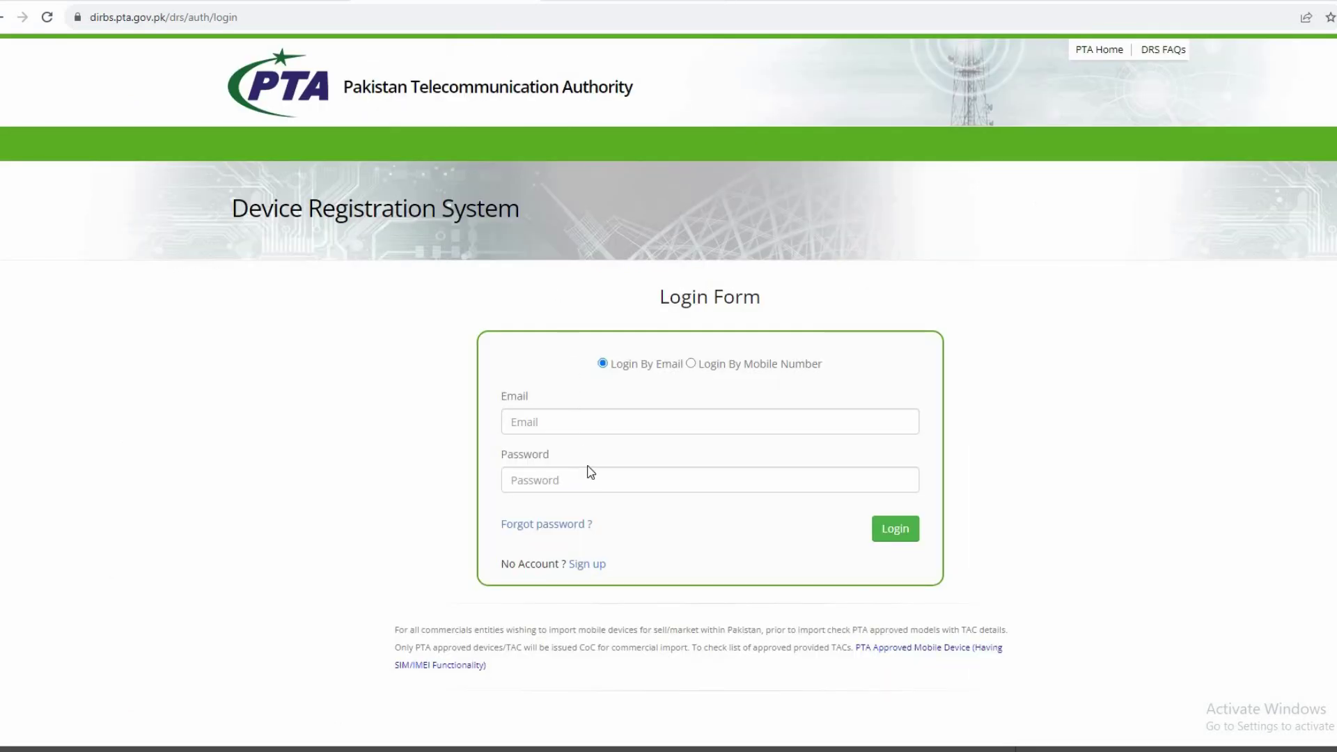
- Open Sign up from the DIRBS login and scroll past the disclaimer to the Purpose/User Type form
scroll(590, 472, down, 2)
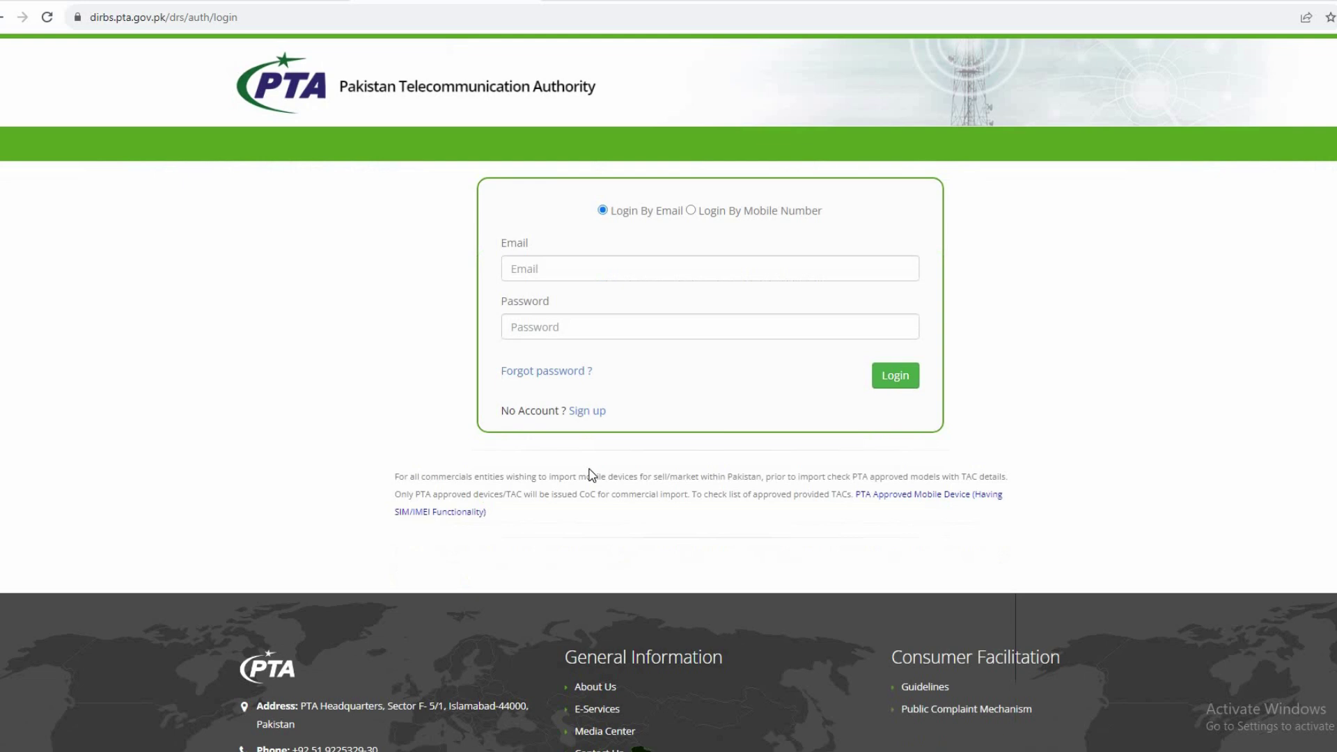
click(583, 411)
scroll(621, 440, down, 6)
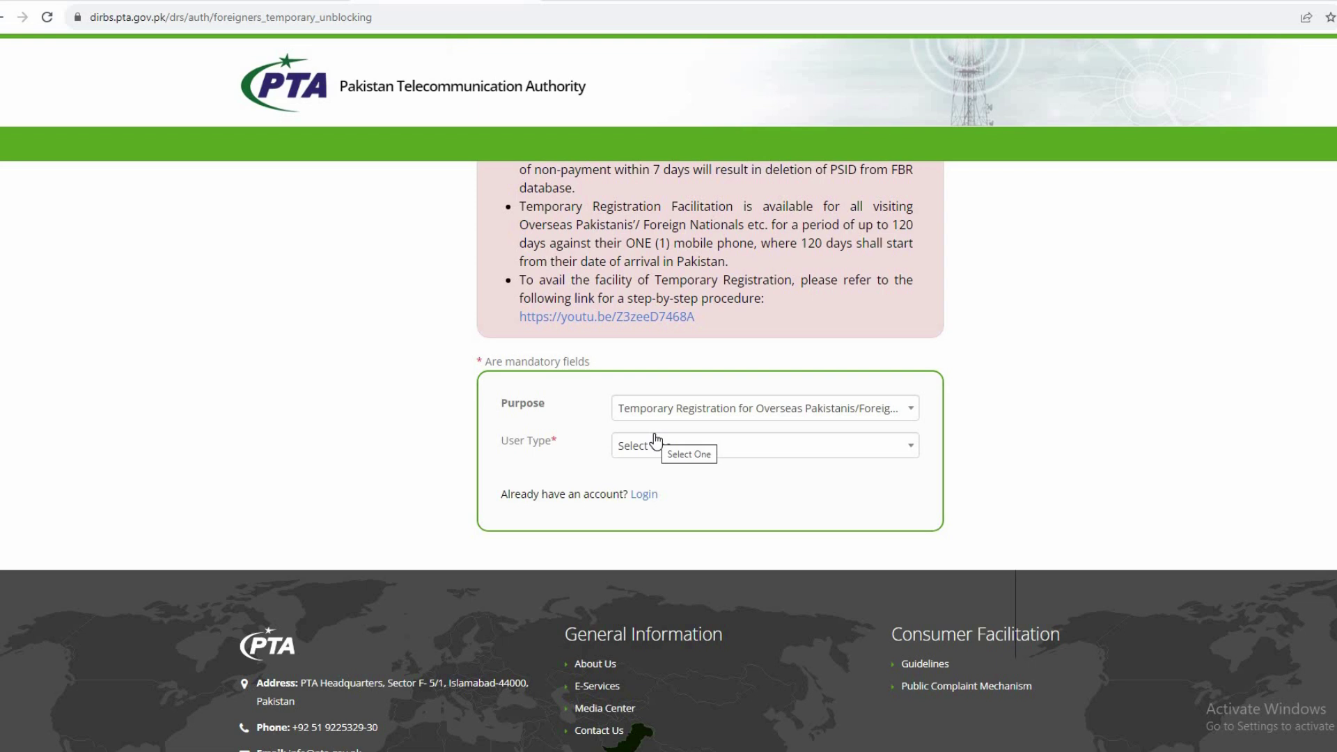
scroll(596, 404, up, 8)
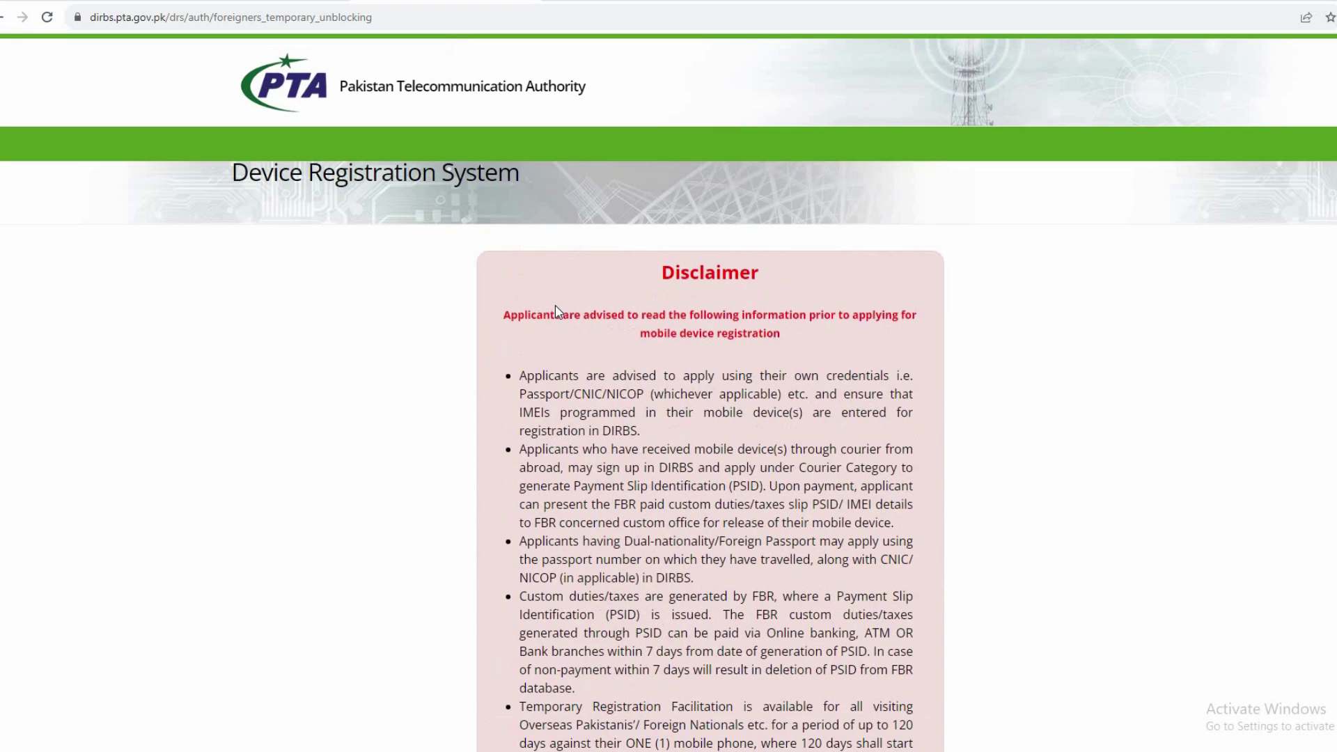
scroll(613, 446, down, 10)
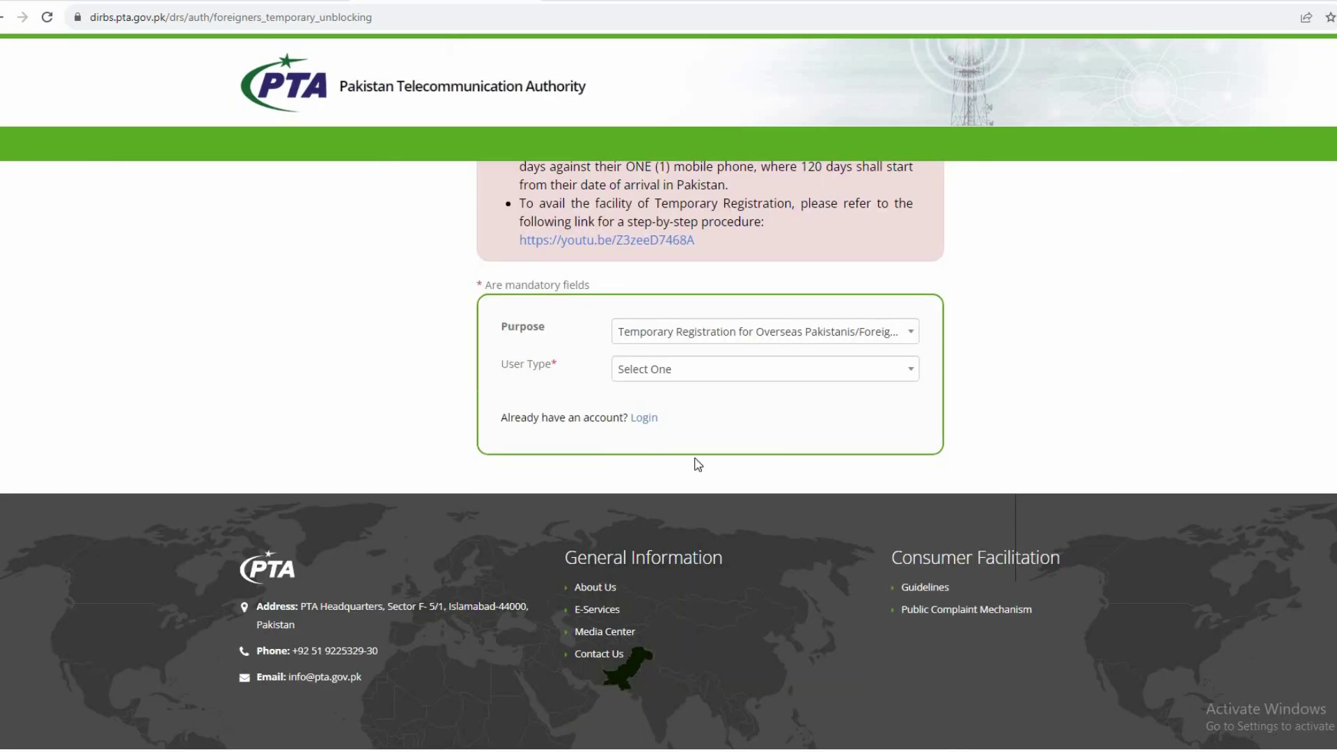
click(648, 421)
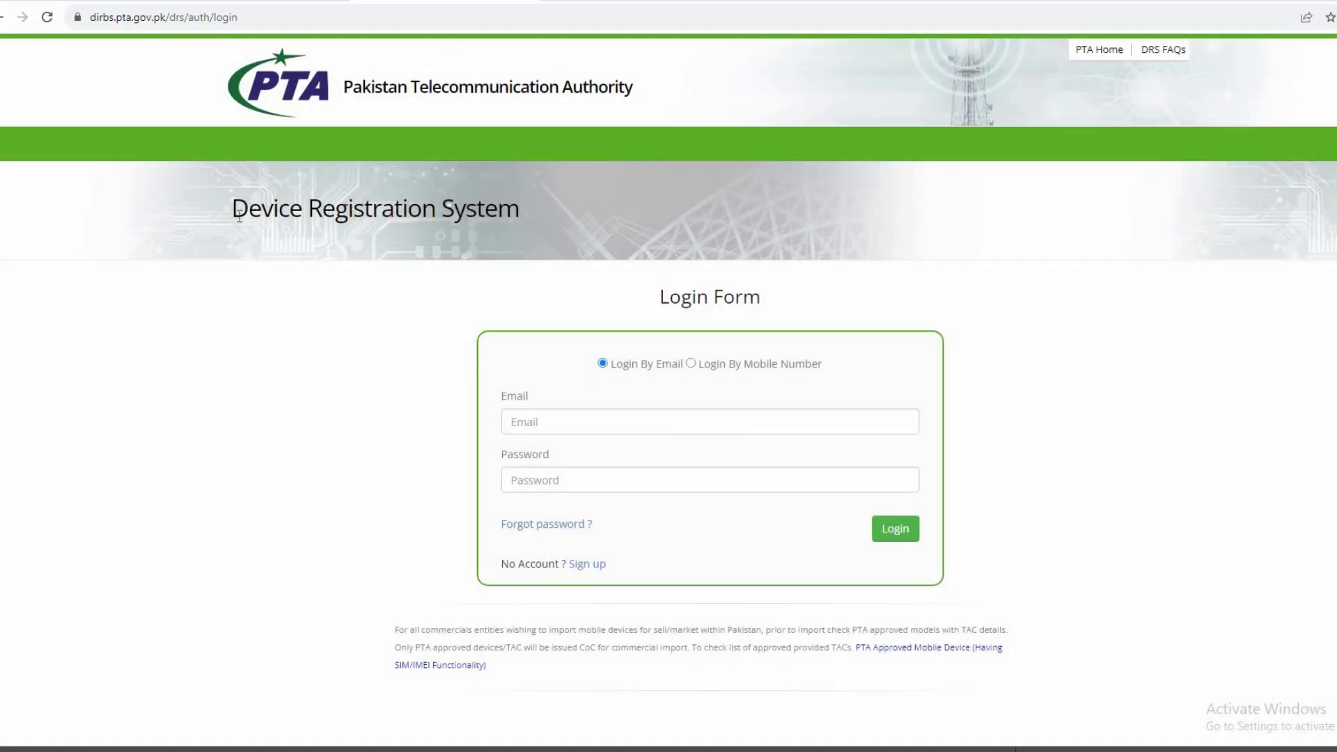
drag(231, 213, 522, 213)
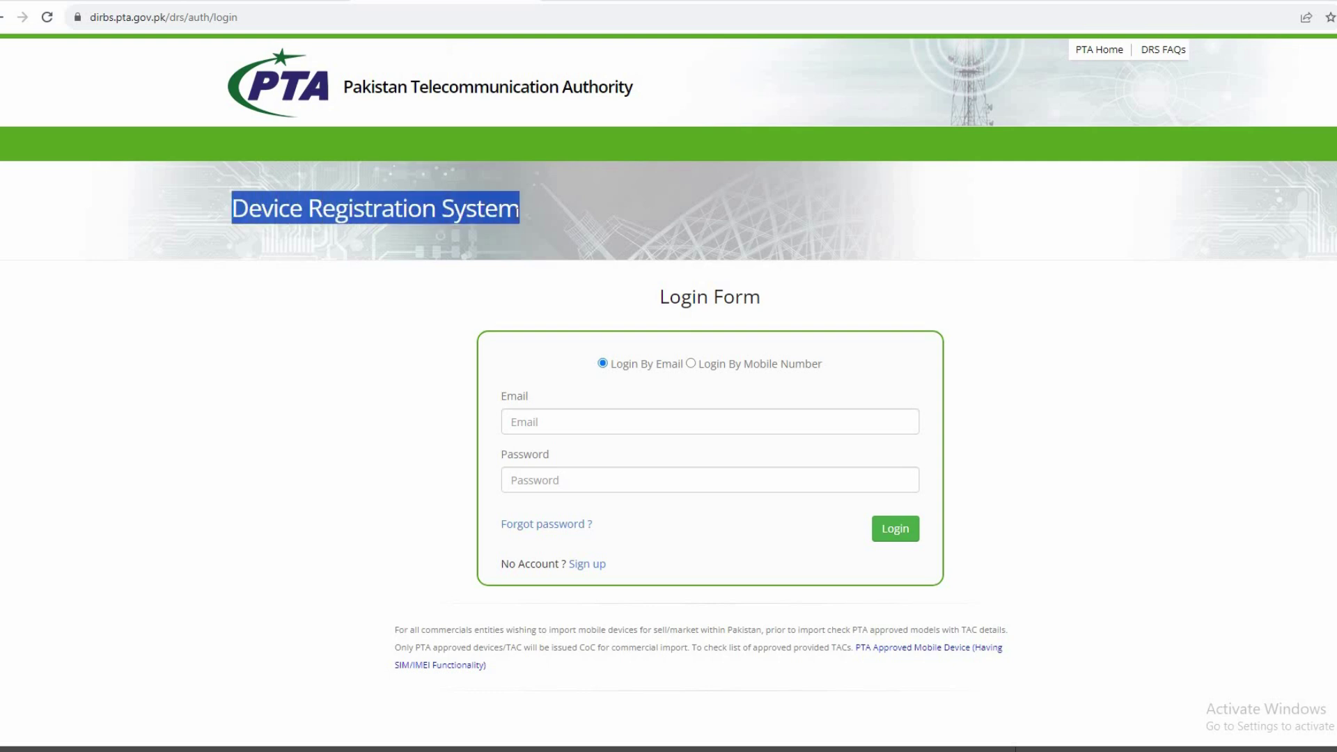
click(562, 363)
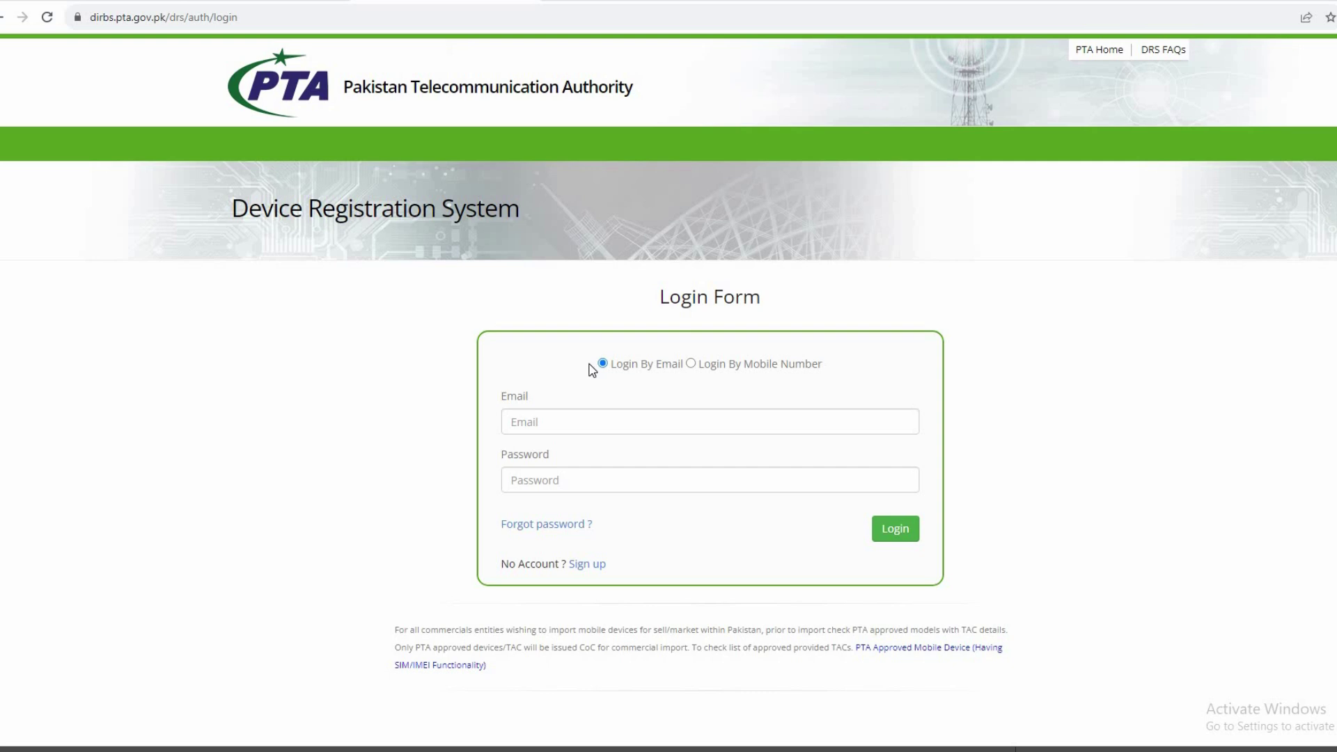
drag(591, 370, 825, 364)
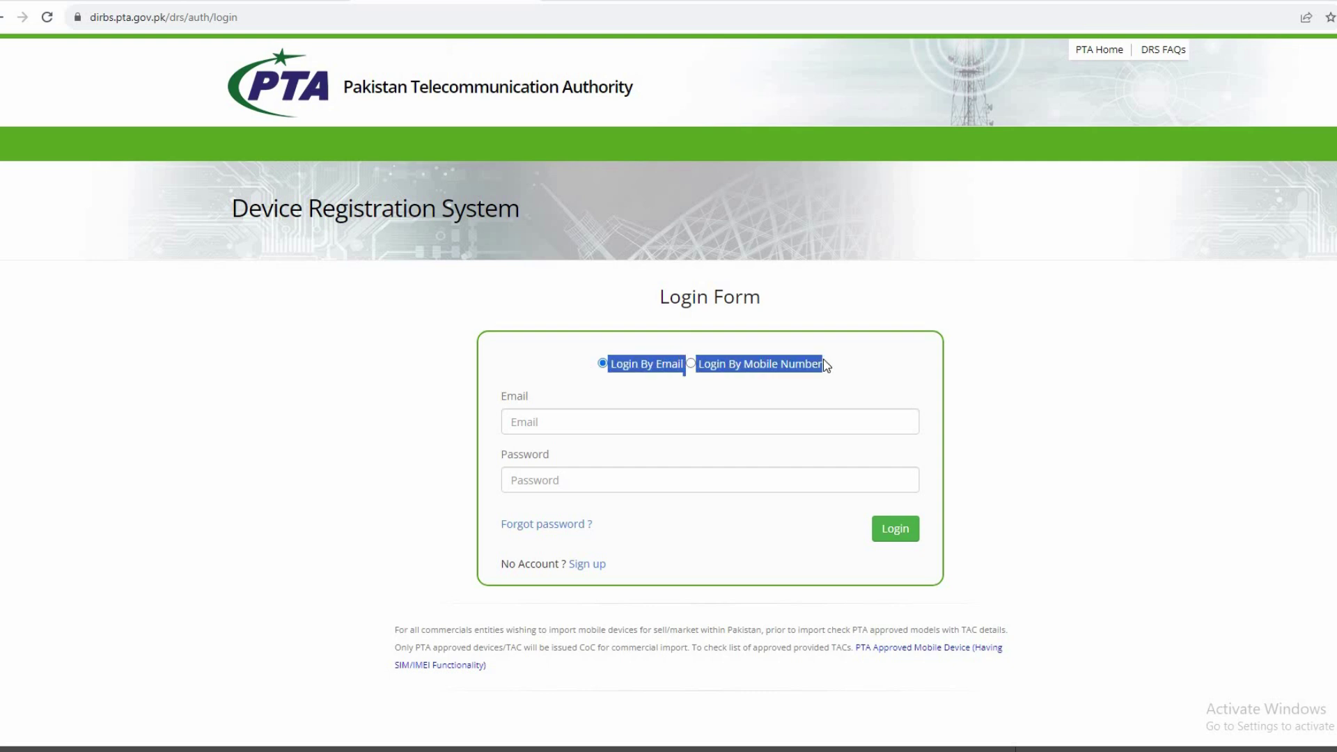
click(402, 273)
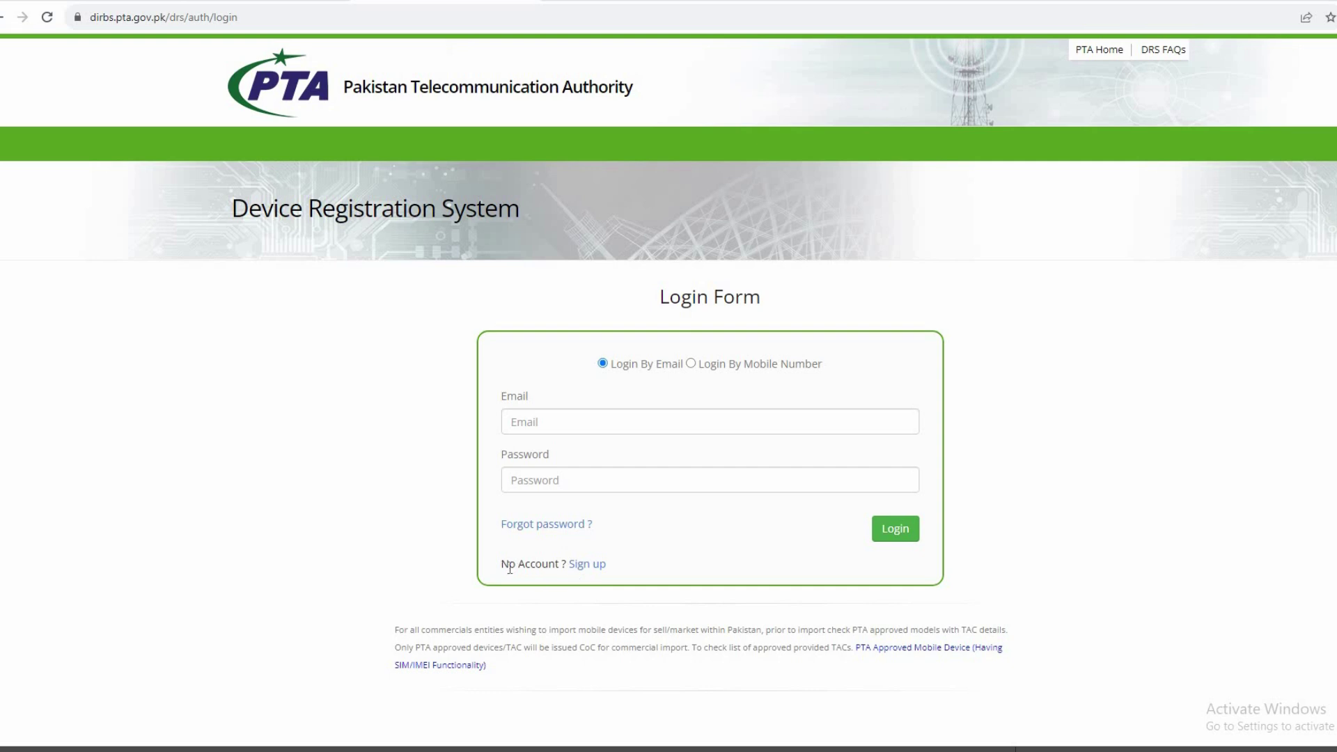
drag(504, 564, 584, 575)
- Reopen the temporary registration sign-up page and scroll down to its form
click(584, 573)
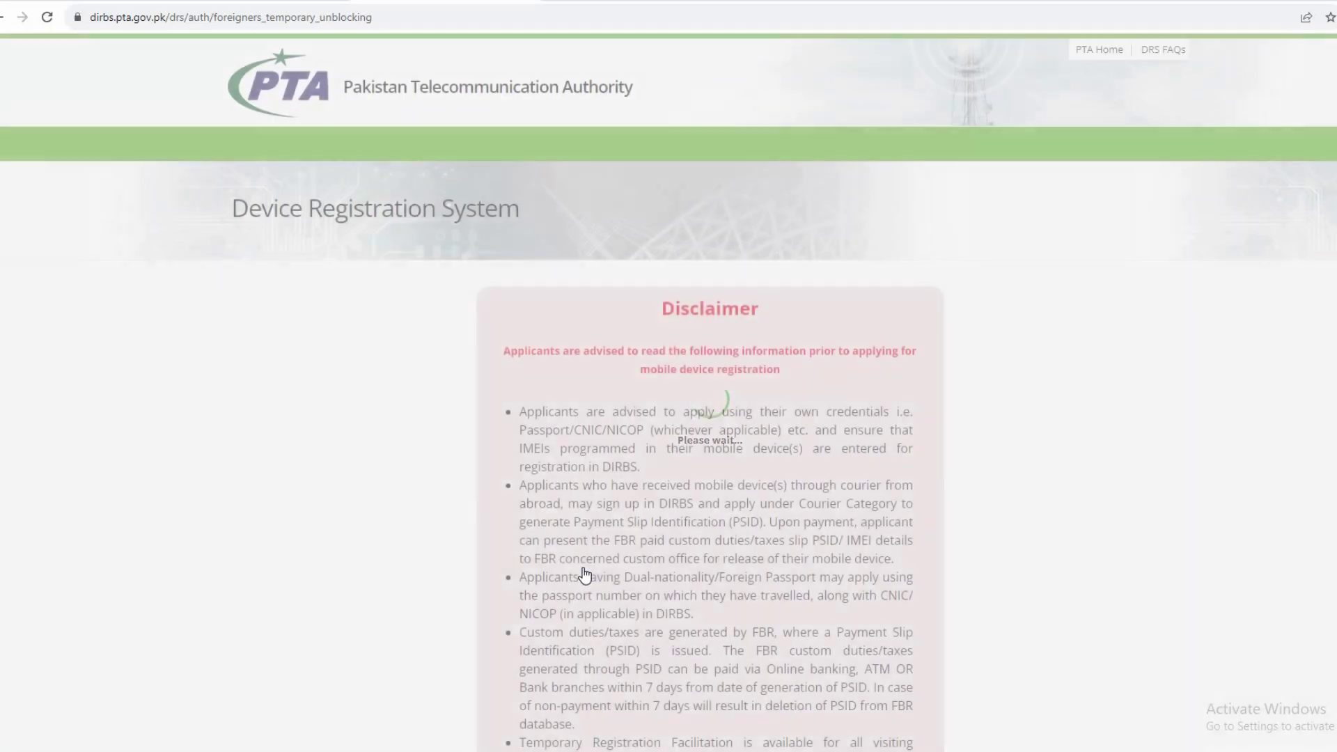
scroll(666, 449, down, 3)
scroll(666, 451, up, 3)
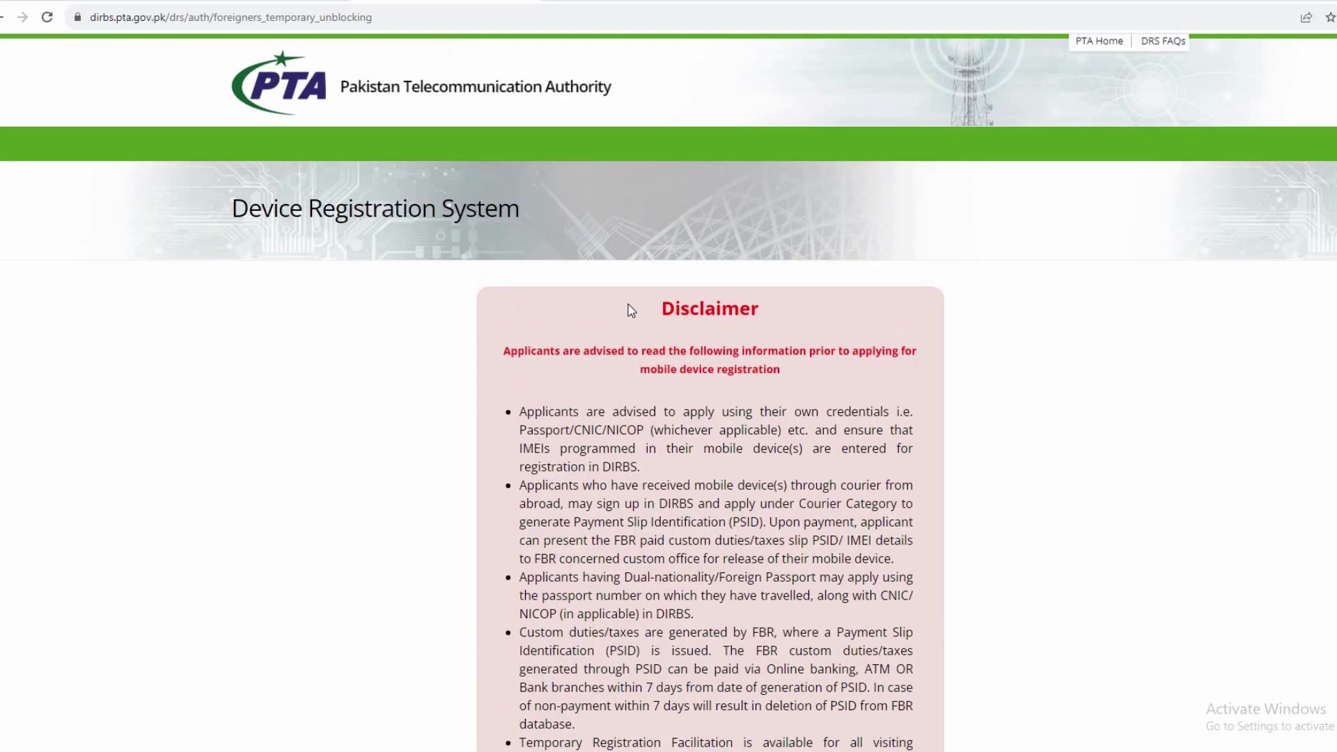
scroll(644, 435, down, 3)
scroll(644, 435, down, 5)
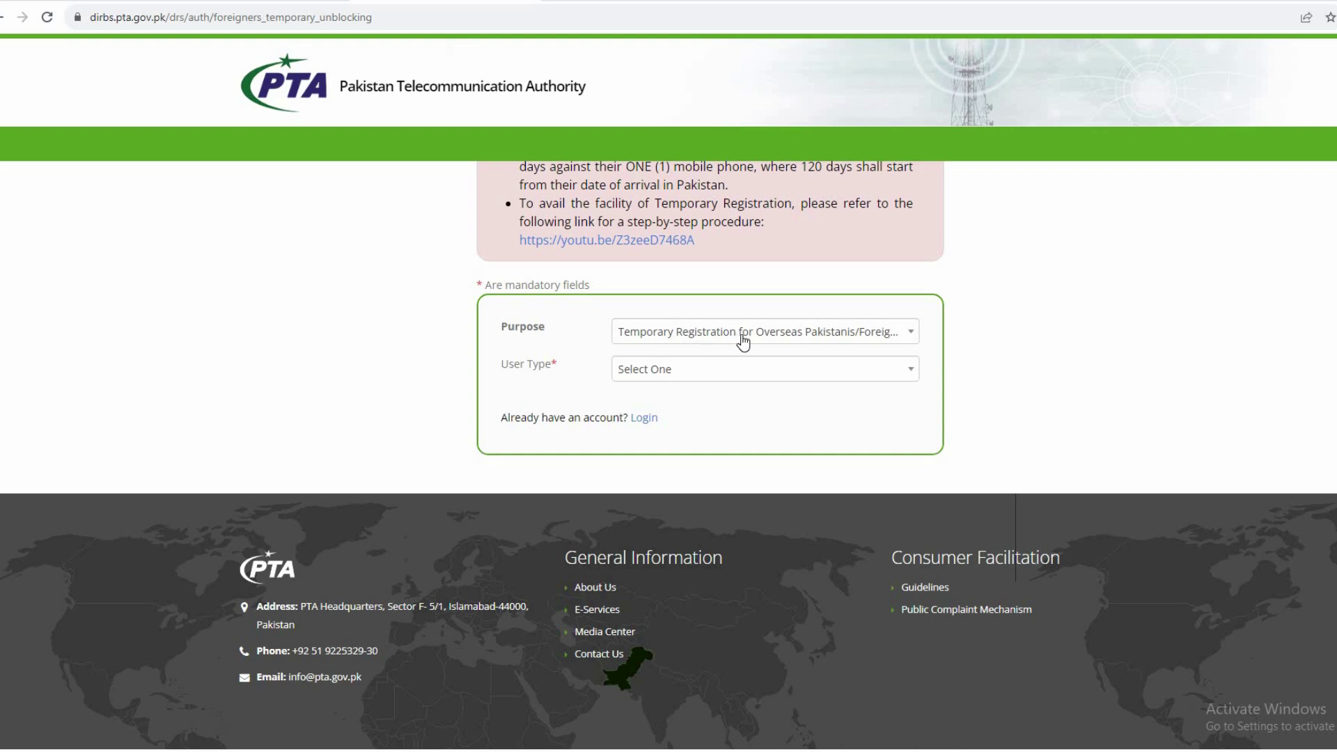
- Set Purpose to 'Temporary Registration for Overseas Pakistanis/Foreign Nationals'
click(900, 343)
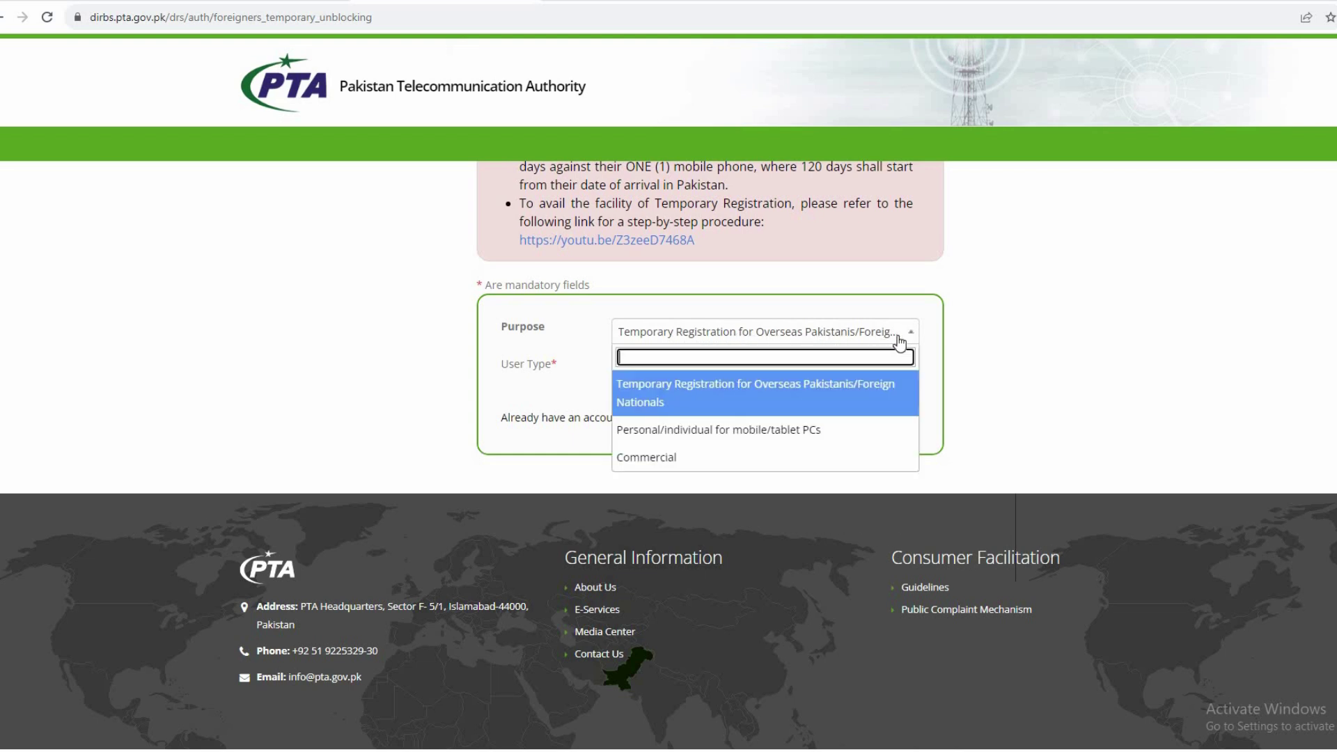
click(738, 388)
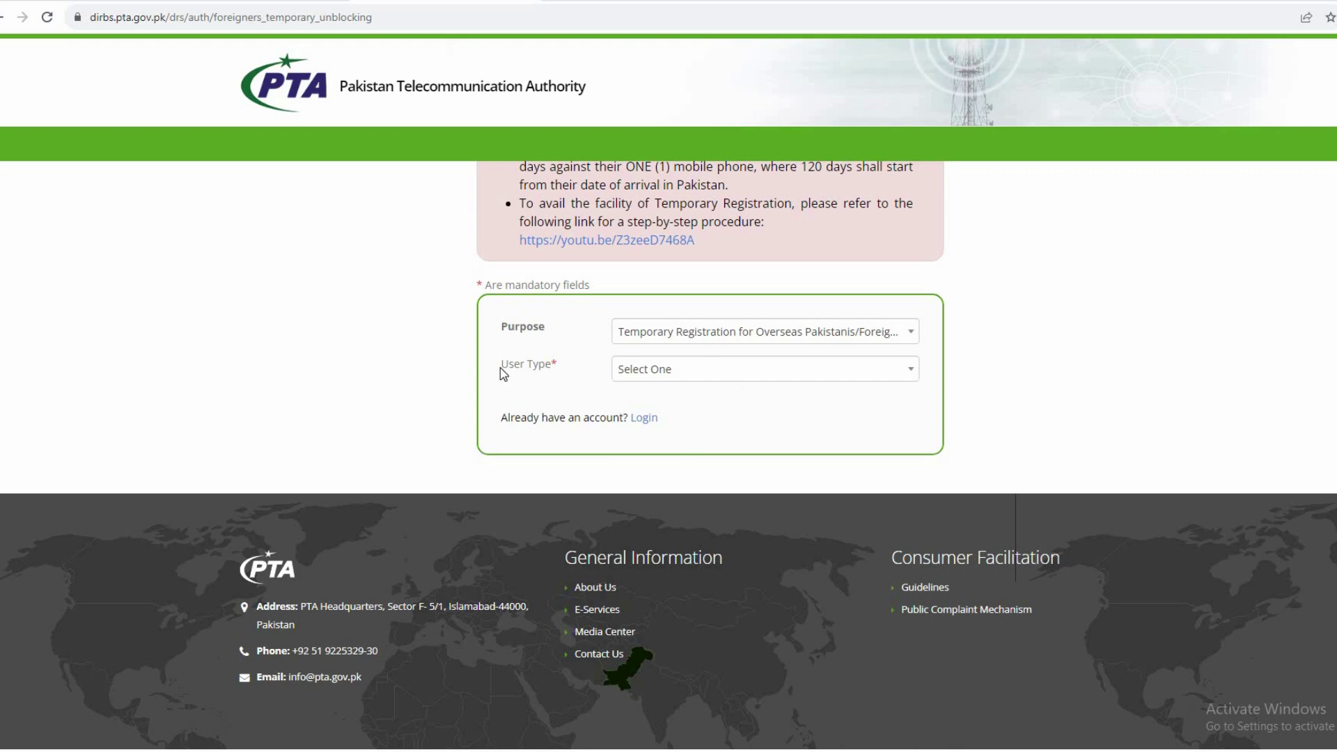
drag(500, 368, 678, 376)
click(679, 373)
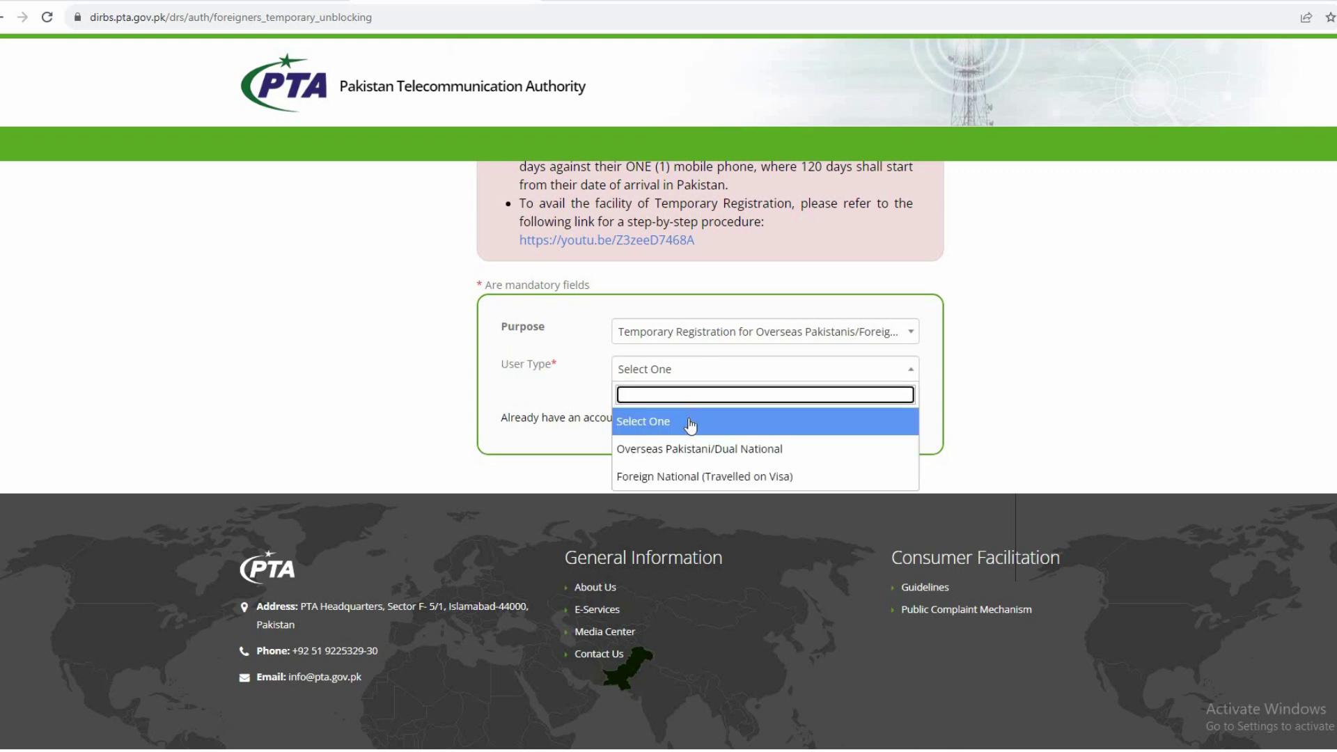
- Choose Overseas Pakistani/Dual National as user type and go through the name, phone and e-mail fields
click(723, 457)
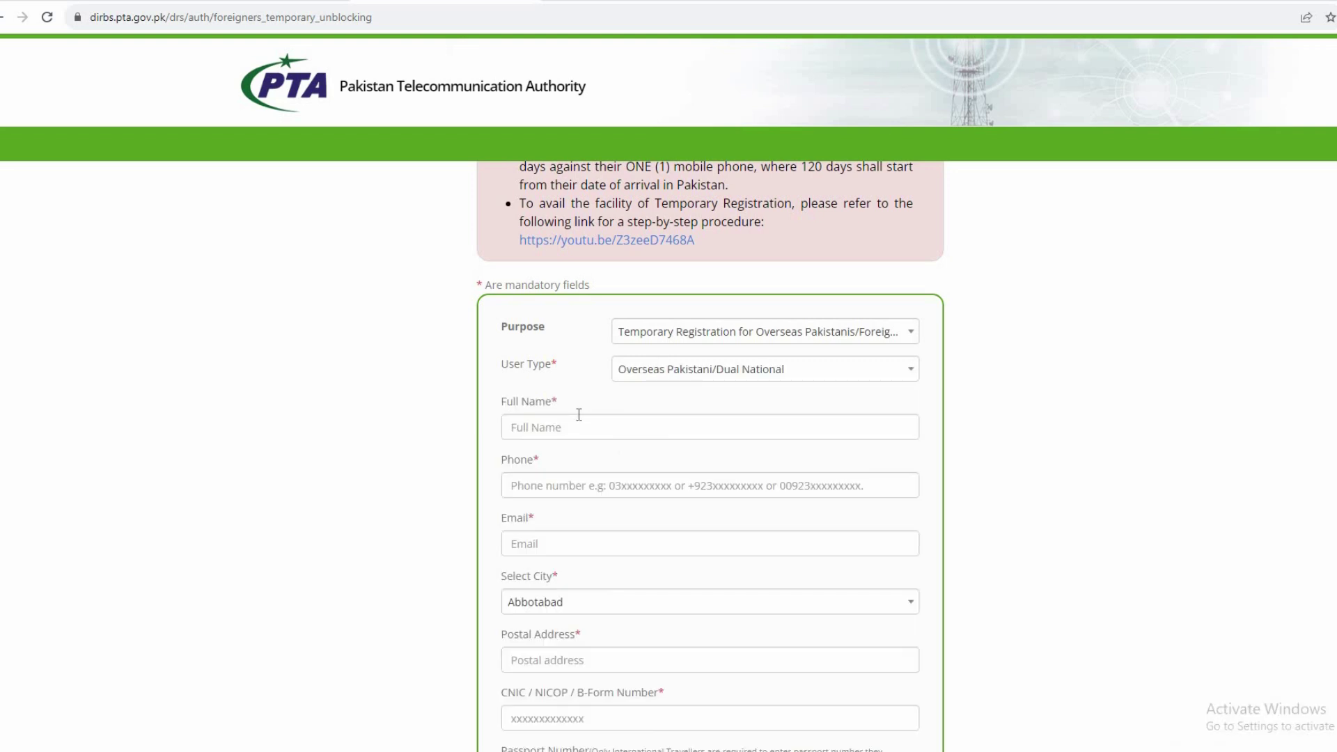
scroll(596, 369, down, 1)
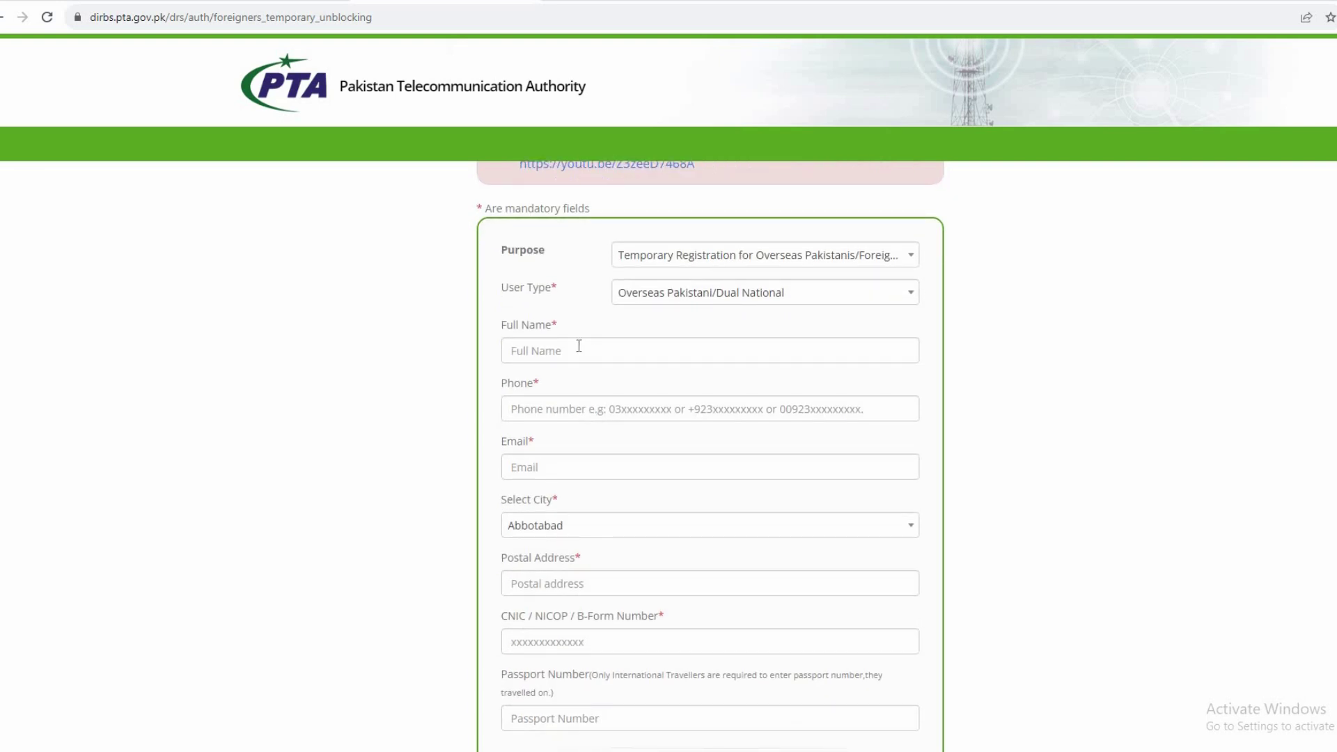
scroll(579, 350, down, 1)
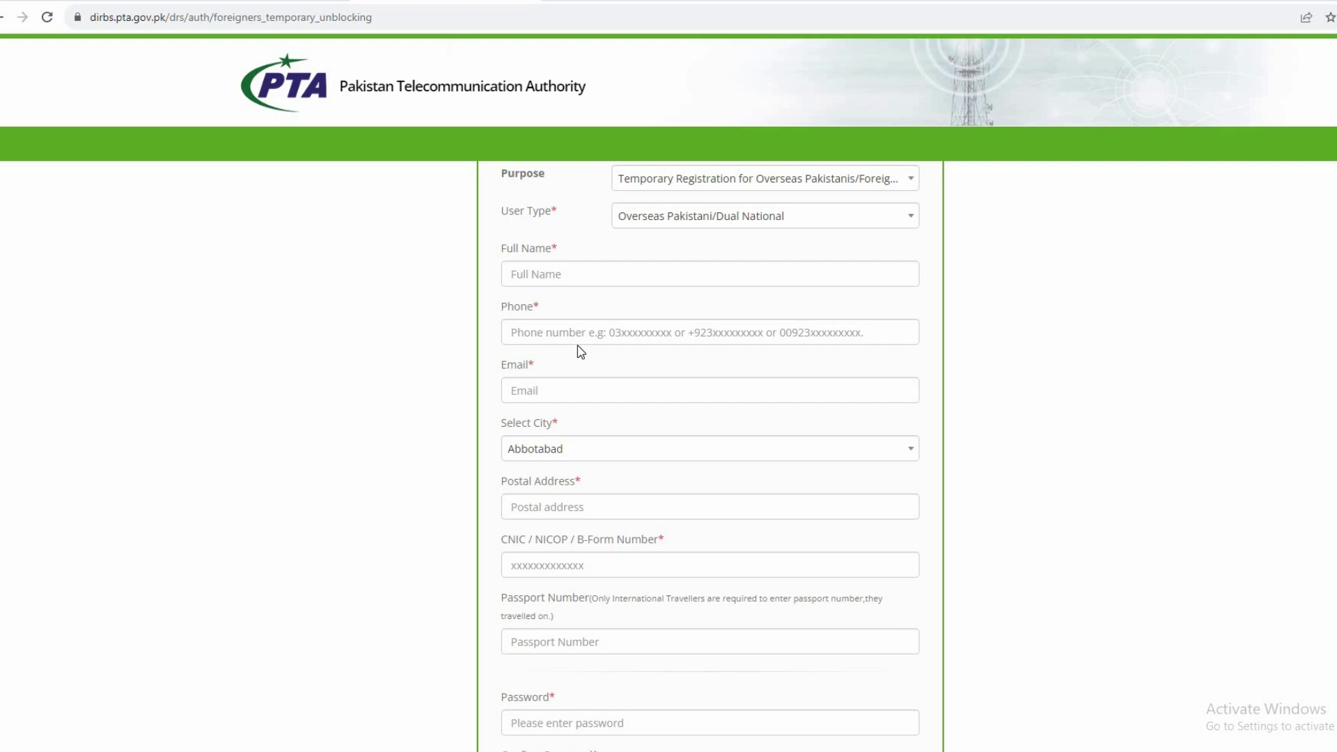
click(552, 274)
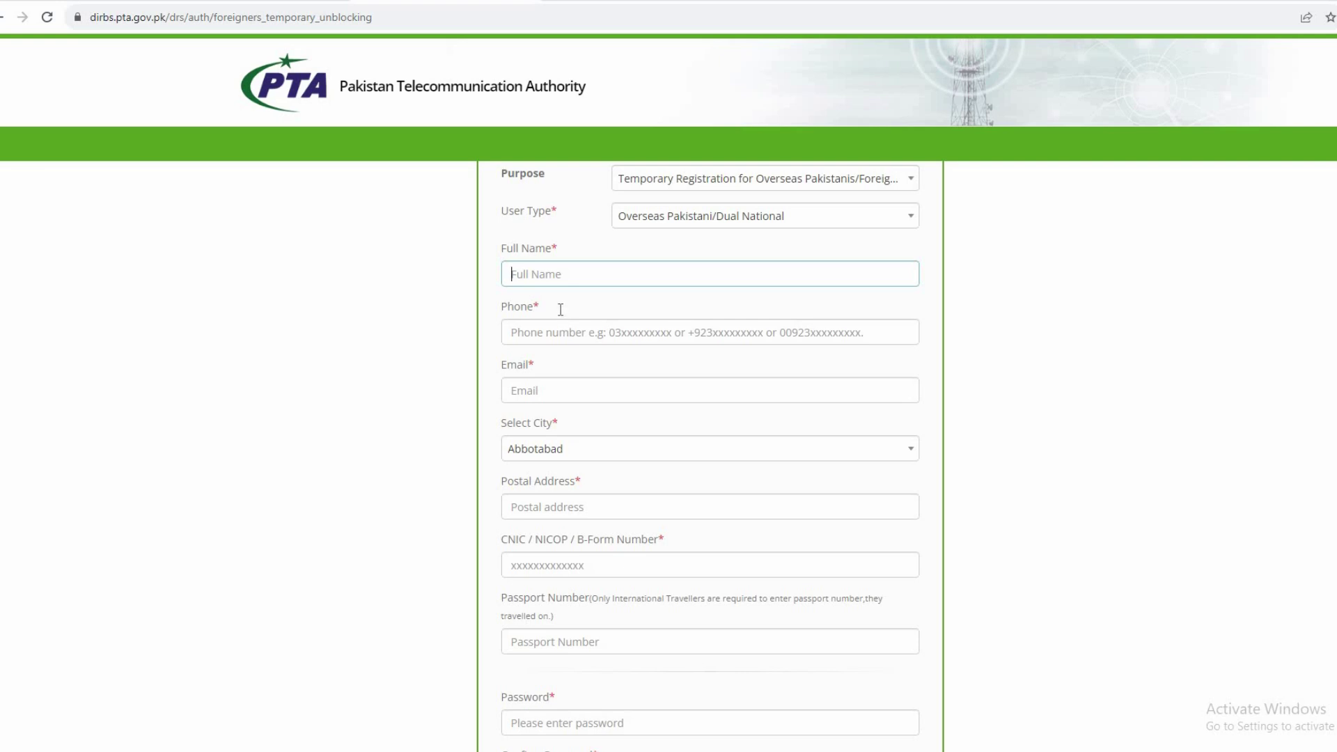
scroll(553, 278, down, 1)
click(552, 260)
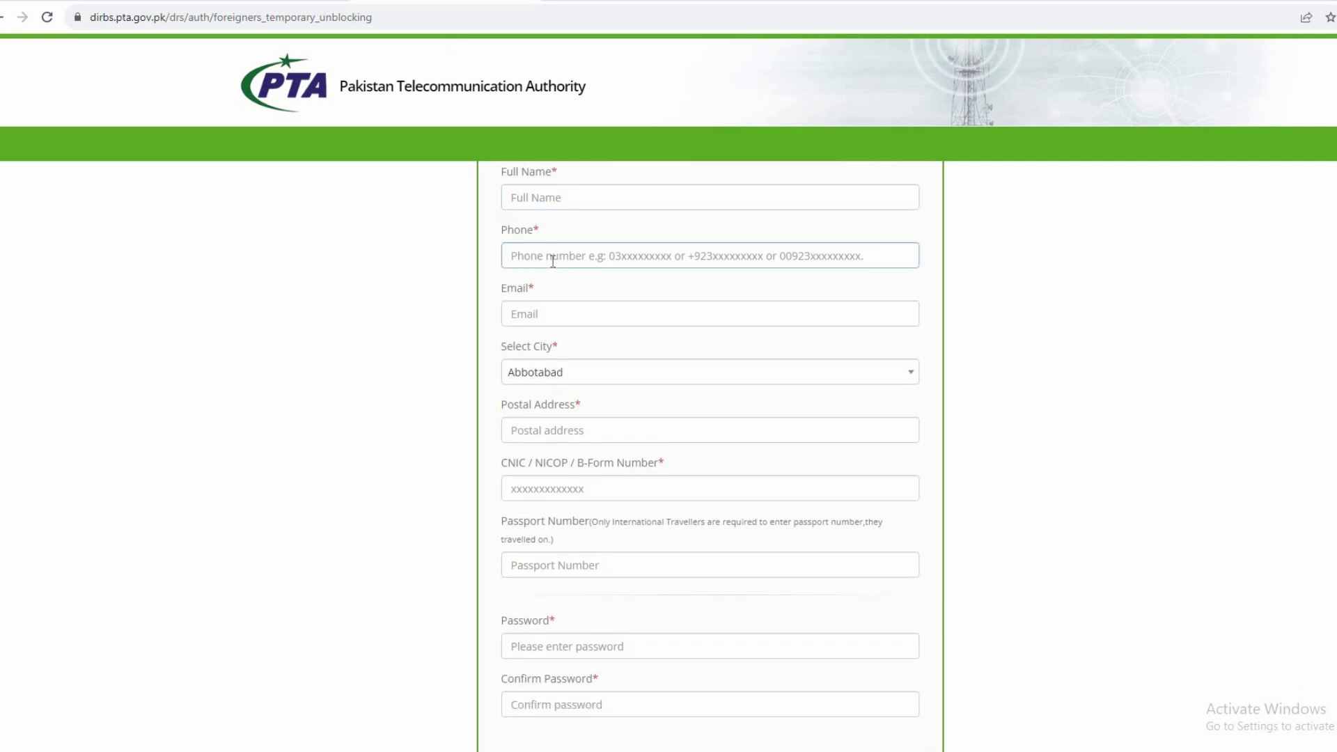
click(561, 315)
scroll(562, 315, down, 1)
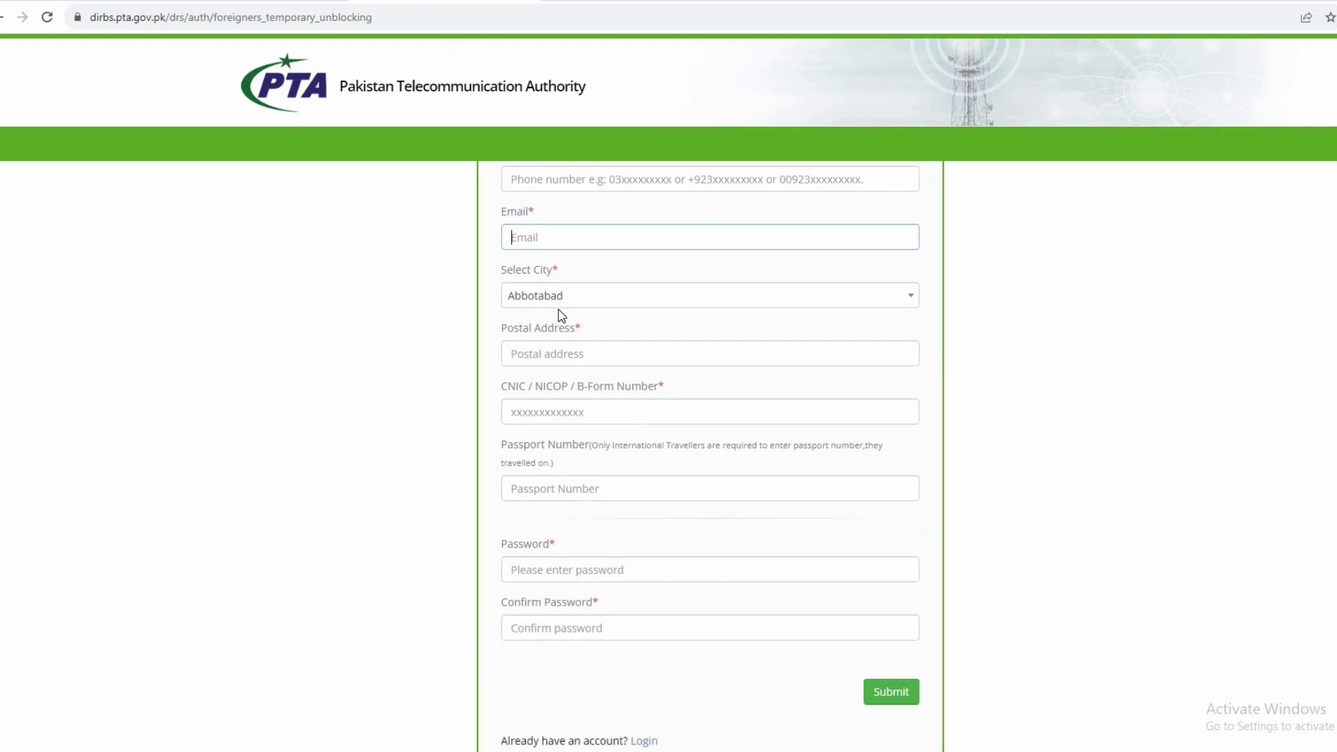
- Select BandaDaudShah as the city
click(555, 300)
scroll(572, 418, down, 1)
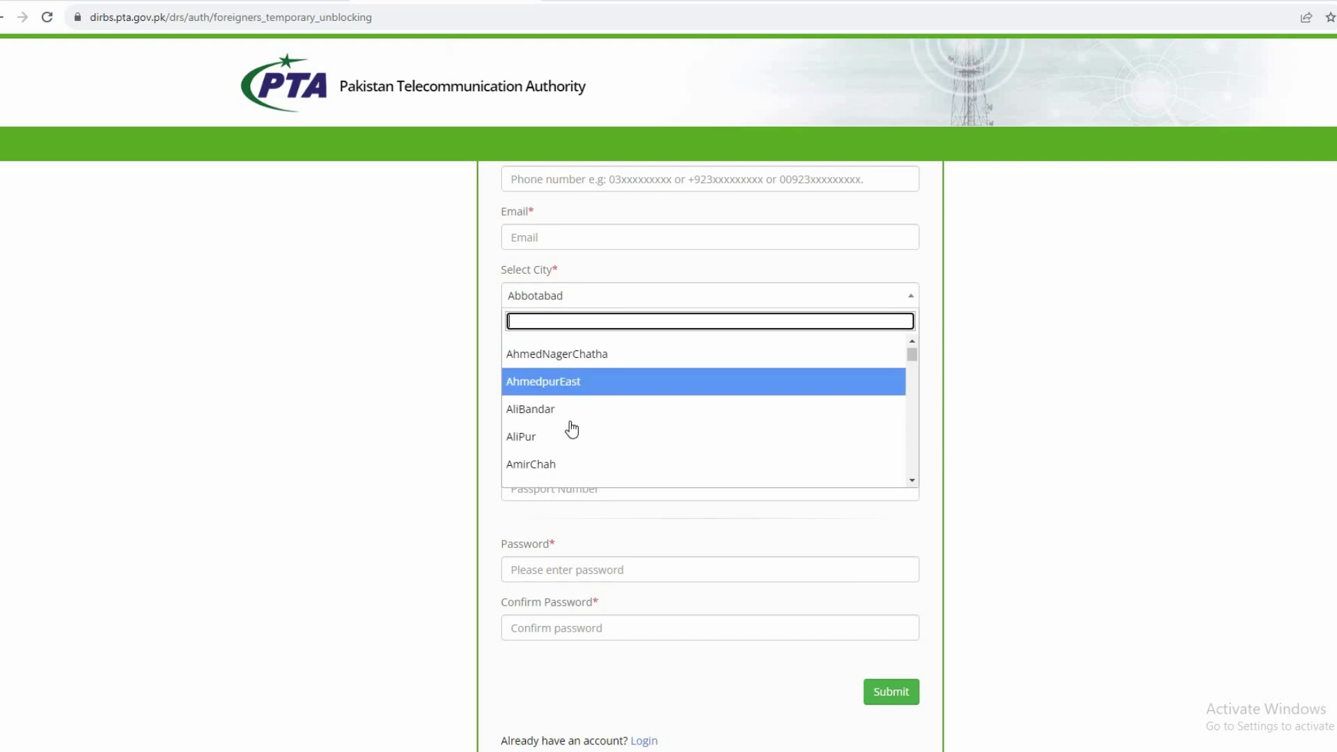
scroll(572, 428, down, 2)
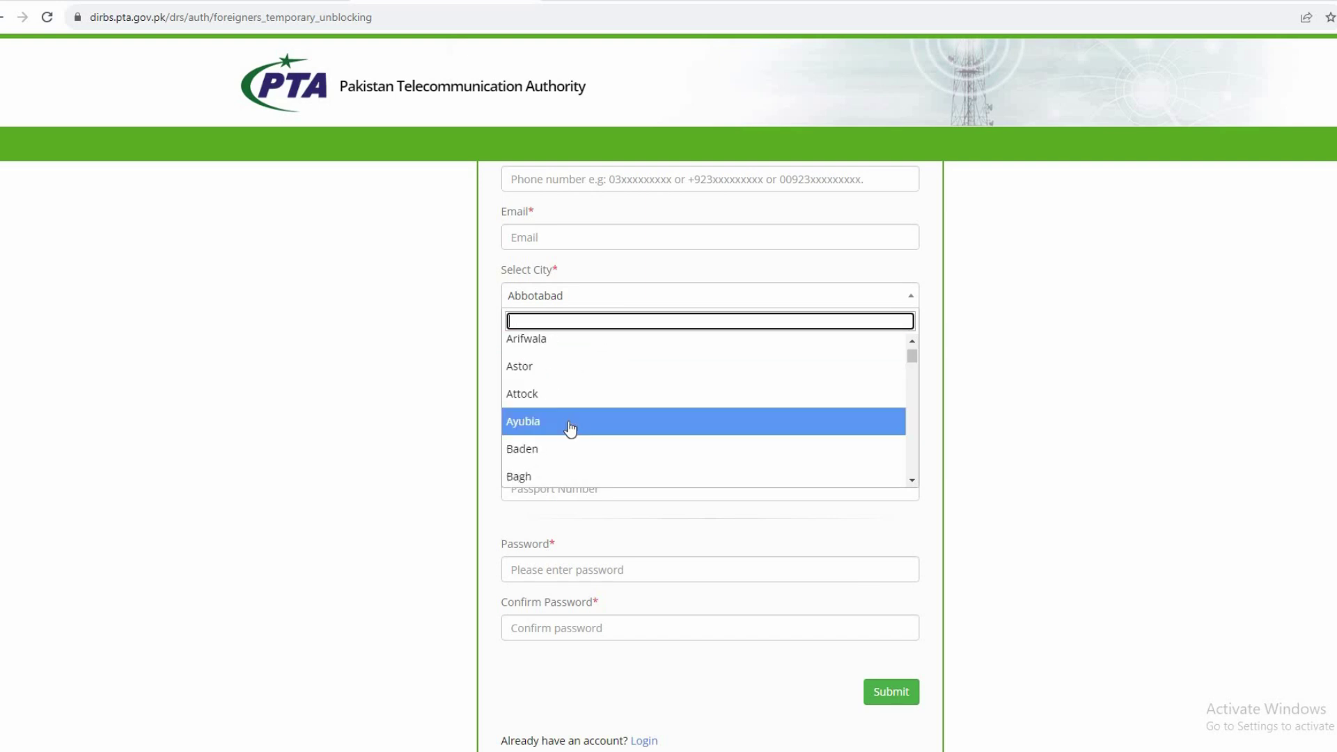
scroll(570, 429, down, 3)
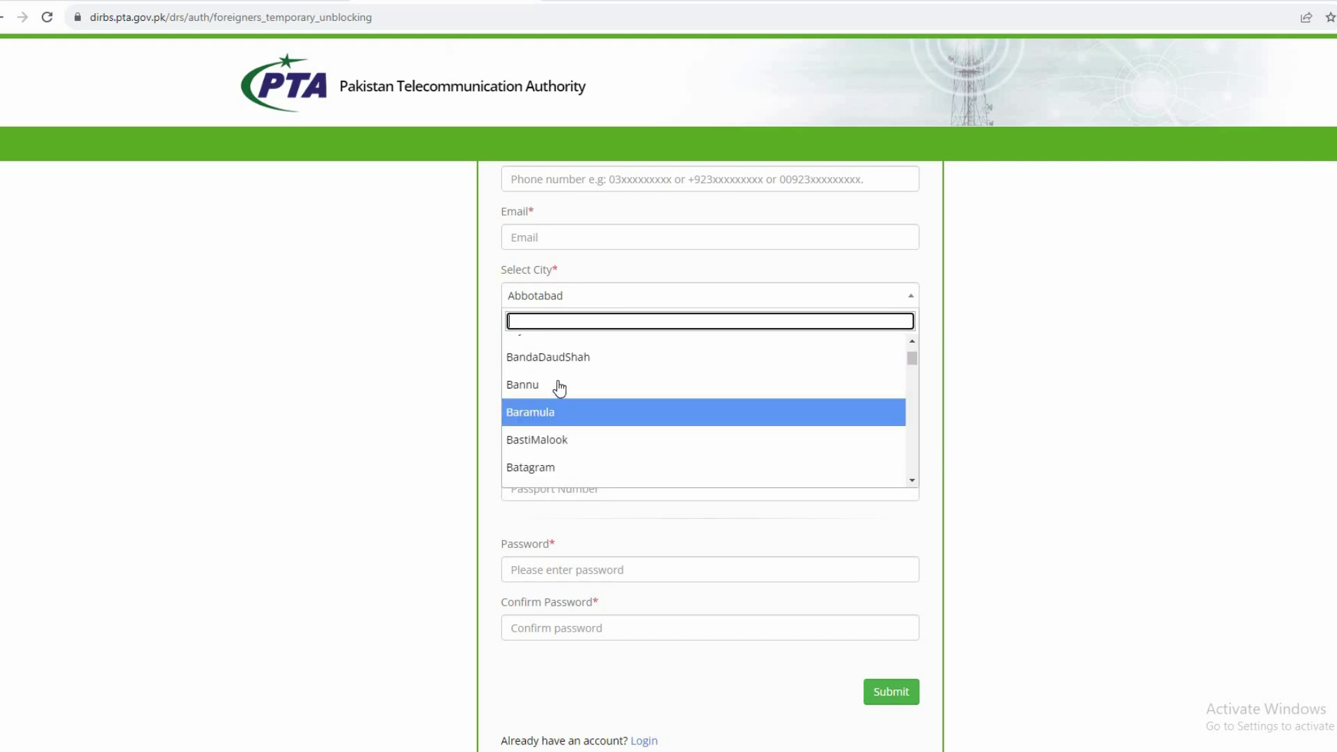
click(557, 369)
scroll(576, 346, down, 2)
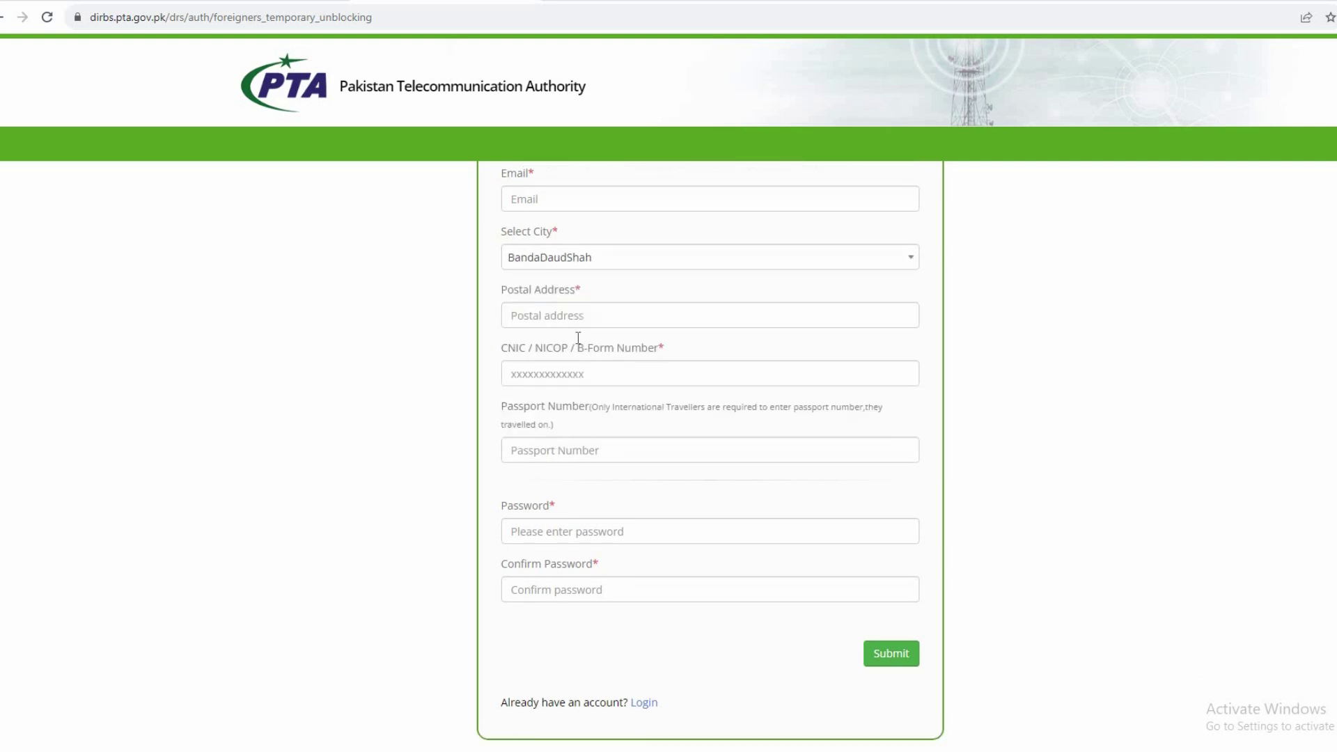
- Move through the postal address, CNIC/NICOP, passport number and password fields
click(569, 278)
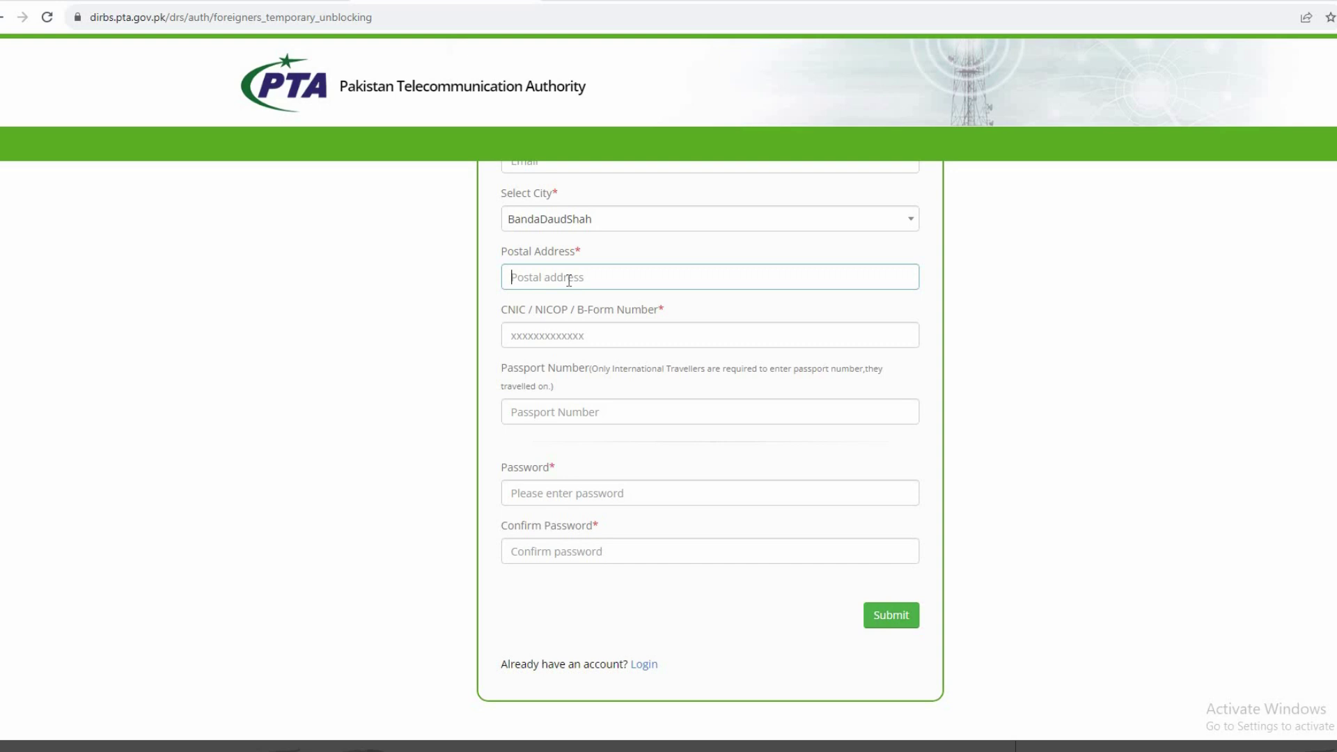
click(558, 339)
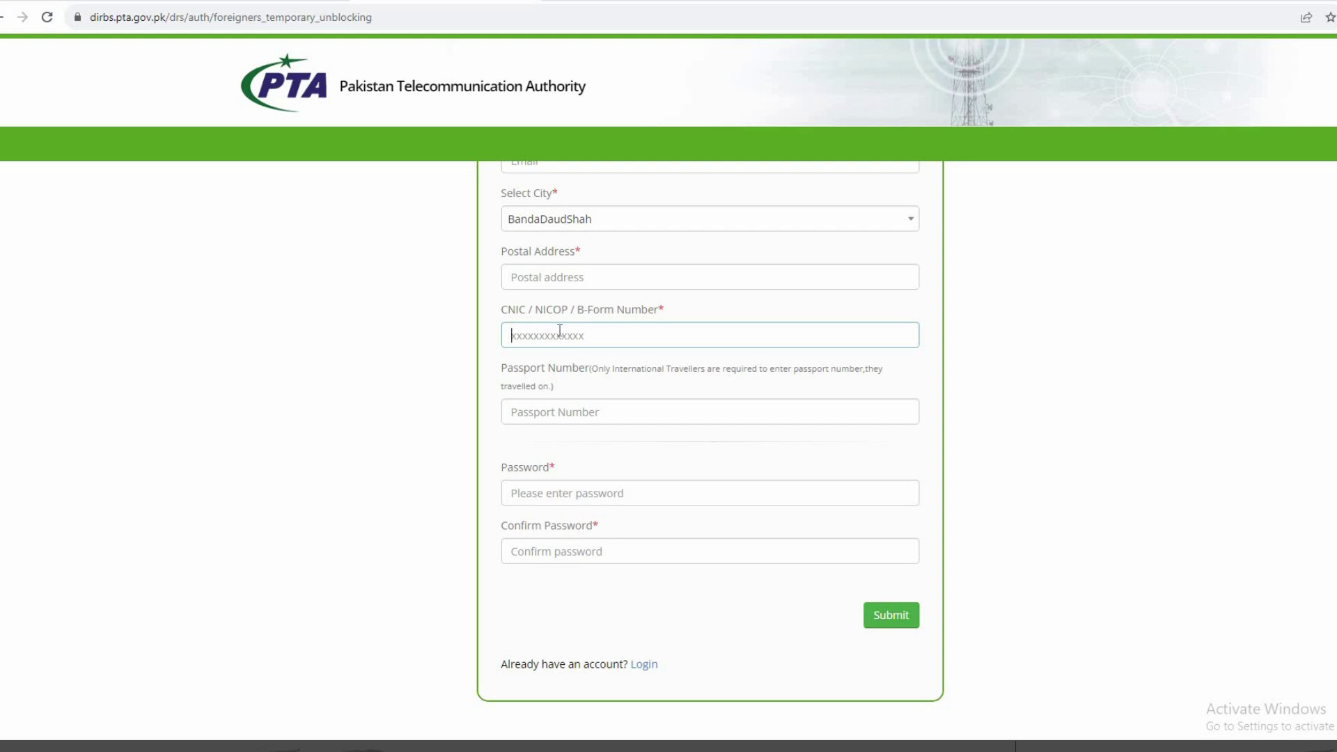
click(590, 408)
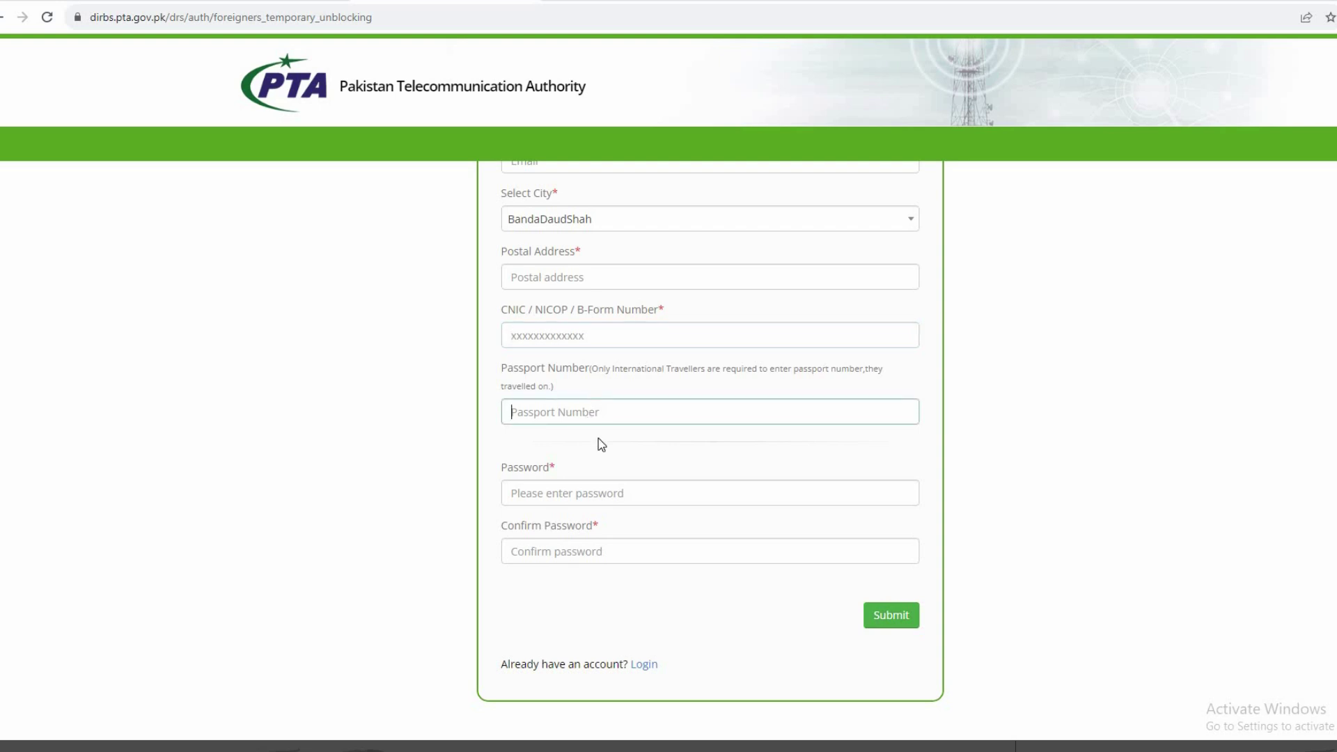
scroll(596, 435, down, 1)
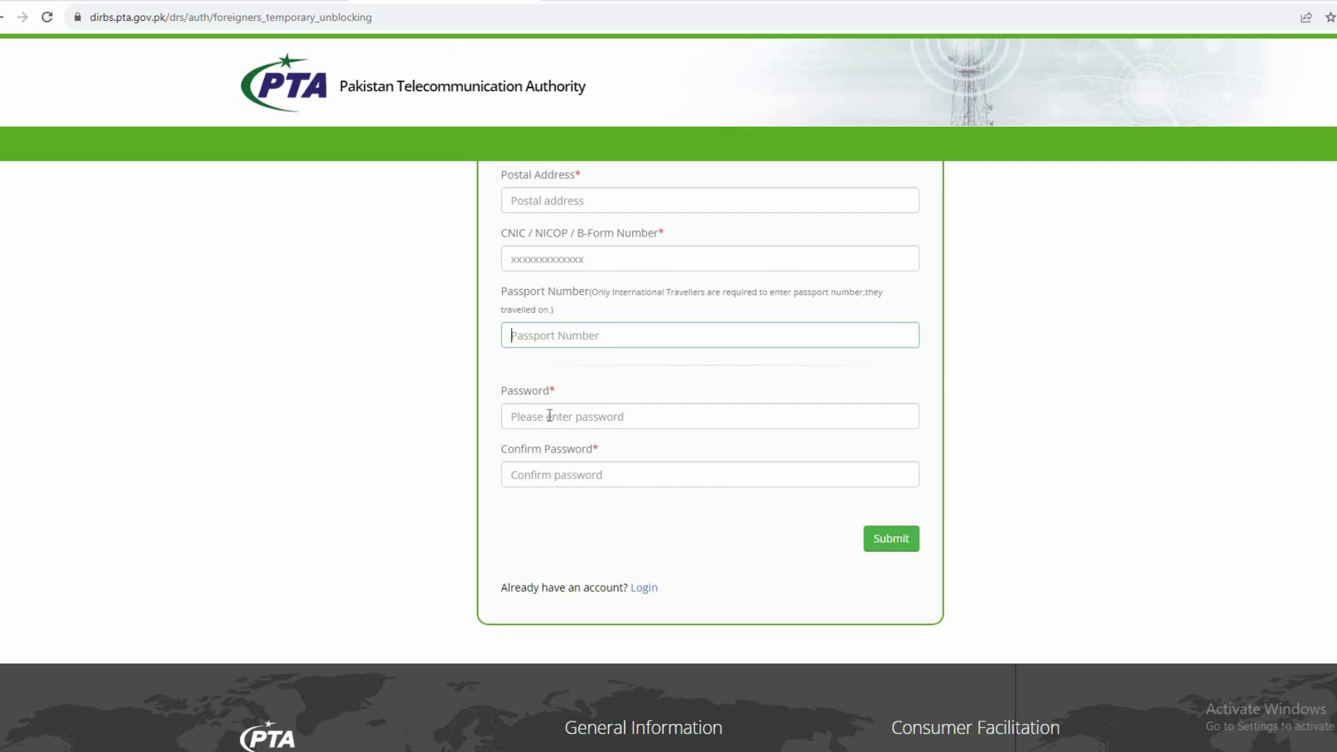
click(553, 418)
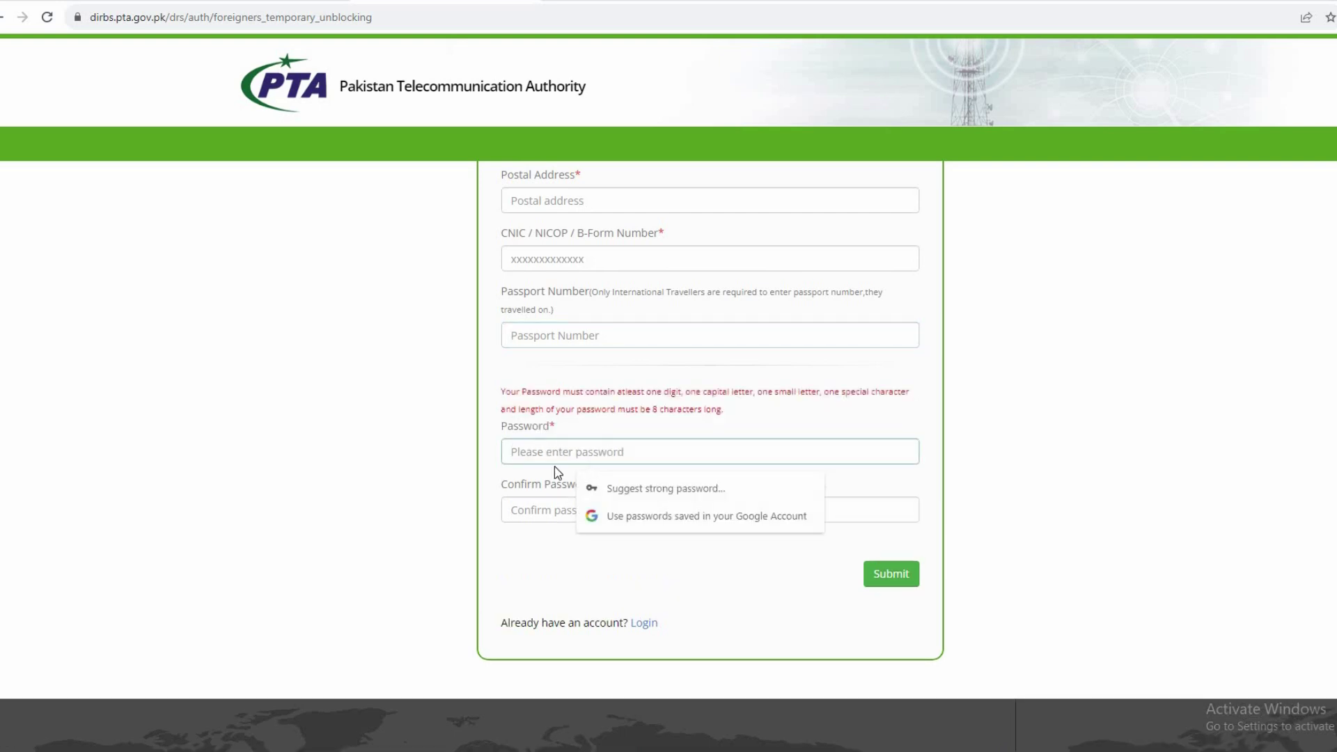
- Leave the Password field by clicking outside it
click(385, 477)
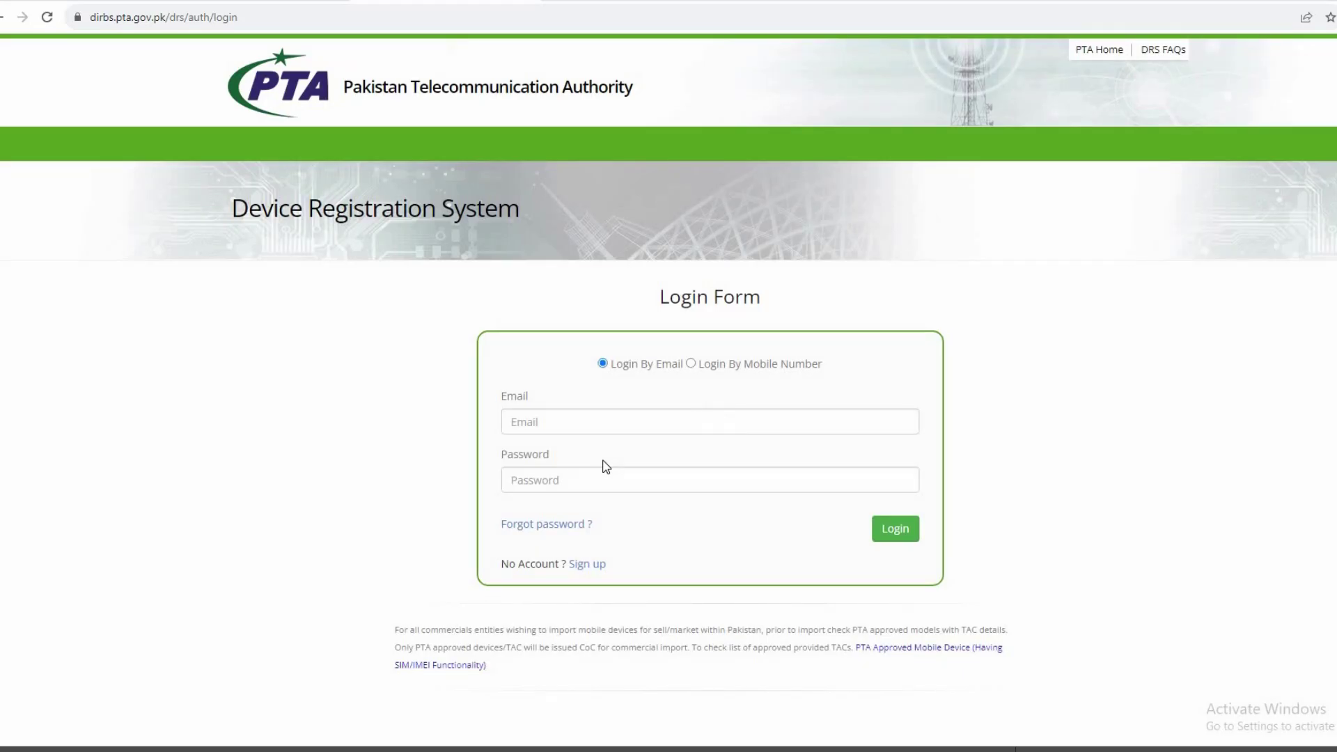
- Enter the login e-mail and password, dismissing the saved-password suggestions
click(532, 426)
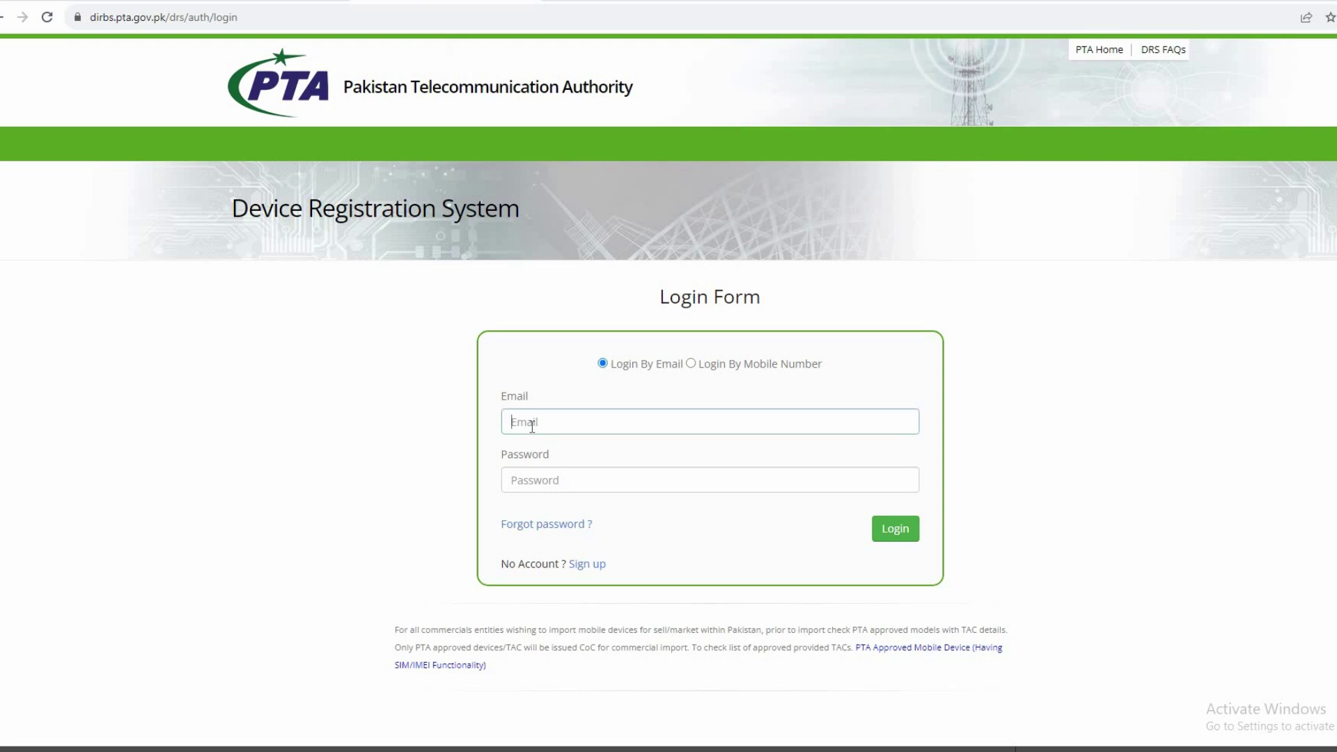
click(549, 483)
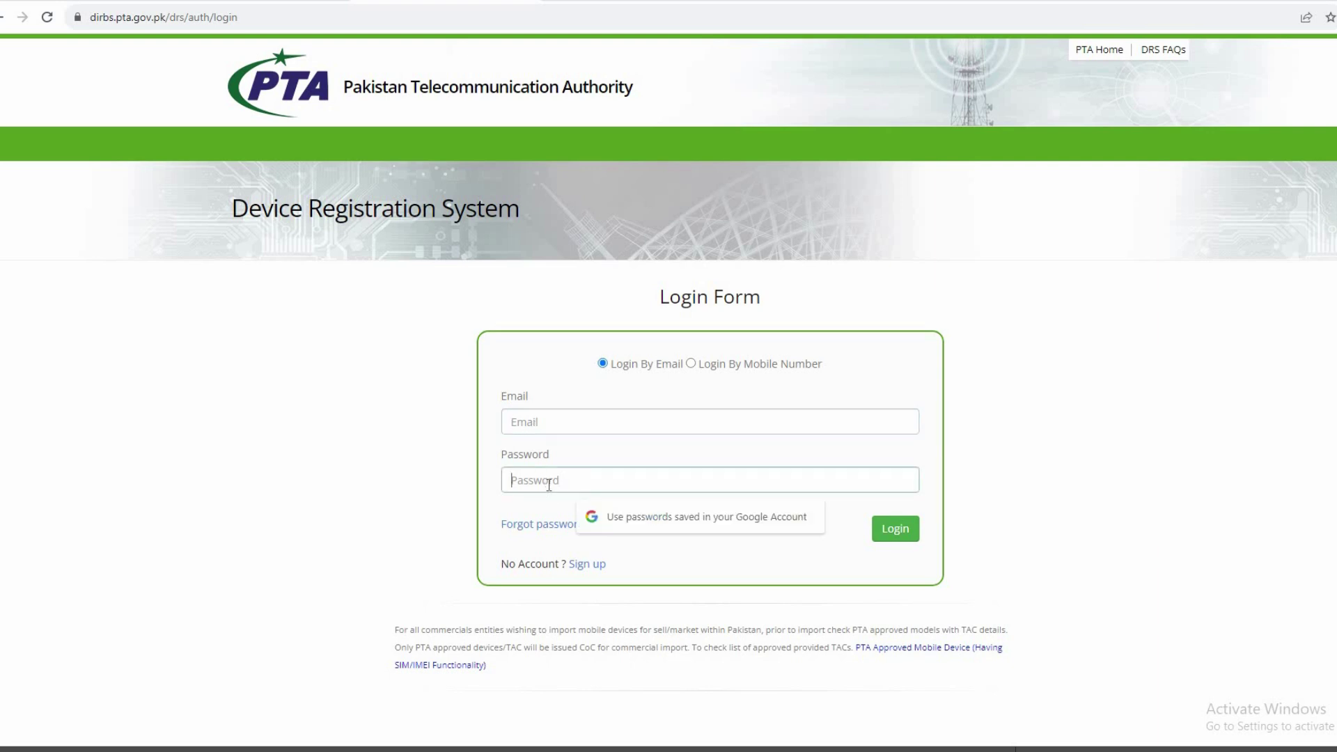
click(492, 482)
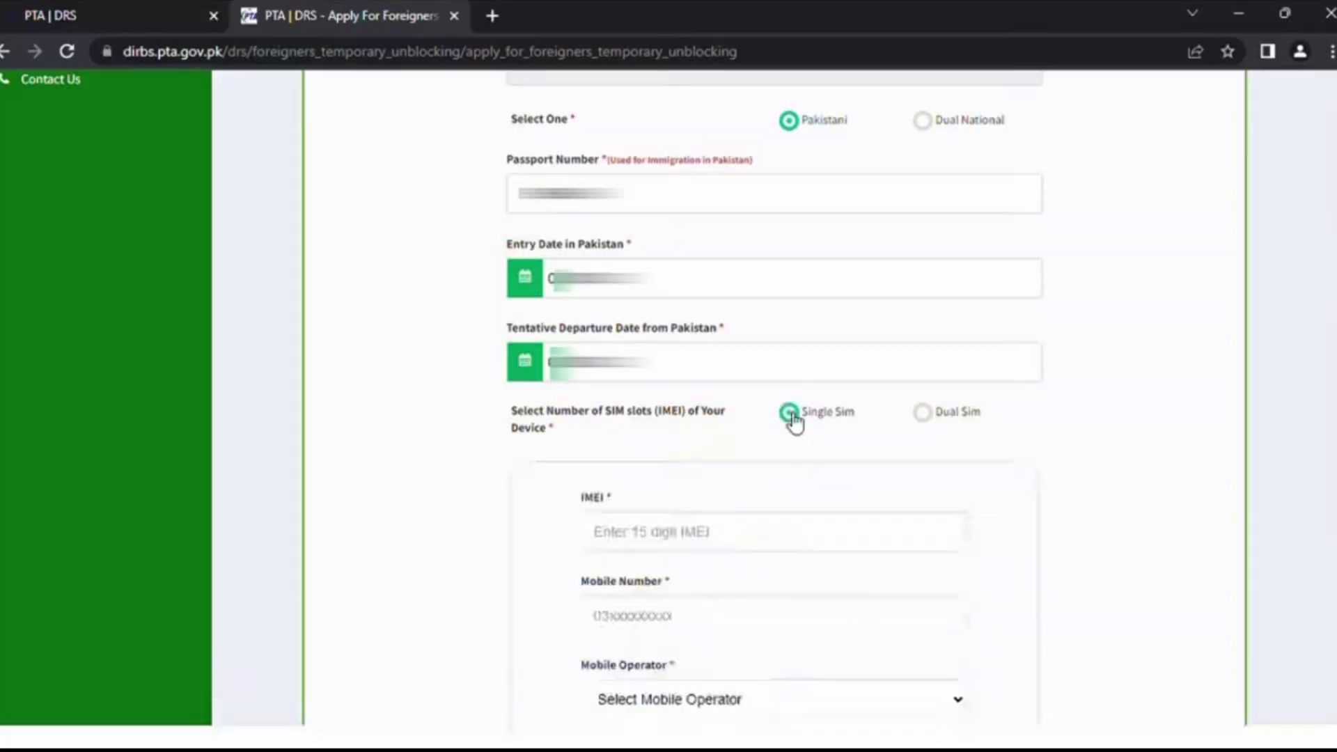
- Enter the phone's IMEI in the IMEI field, correcting mistyped digits
scroll(794, 417, down, 3)
click(791, 416)
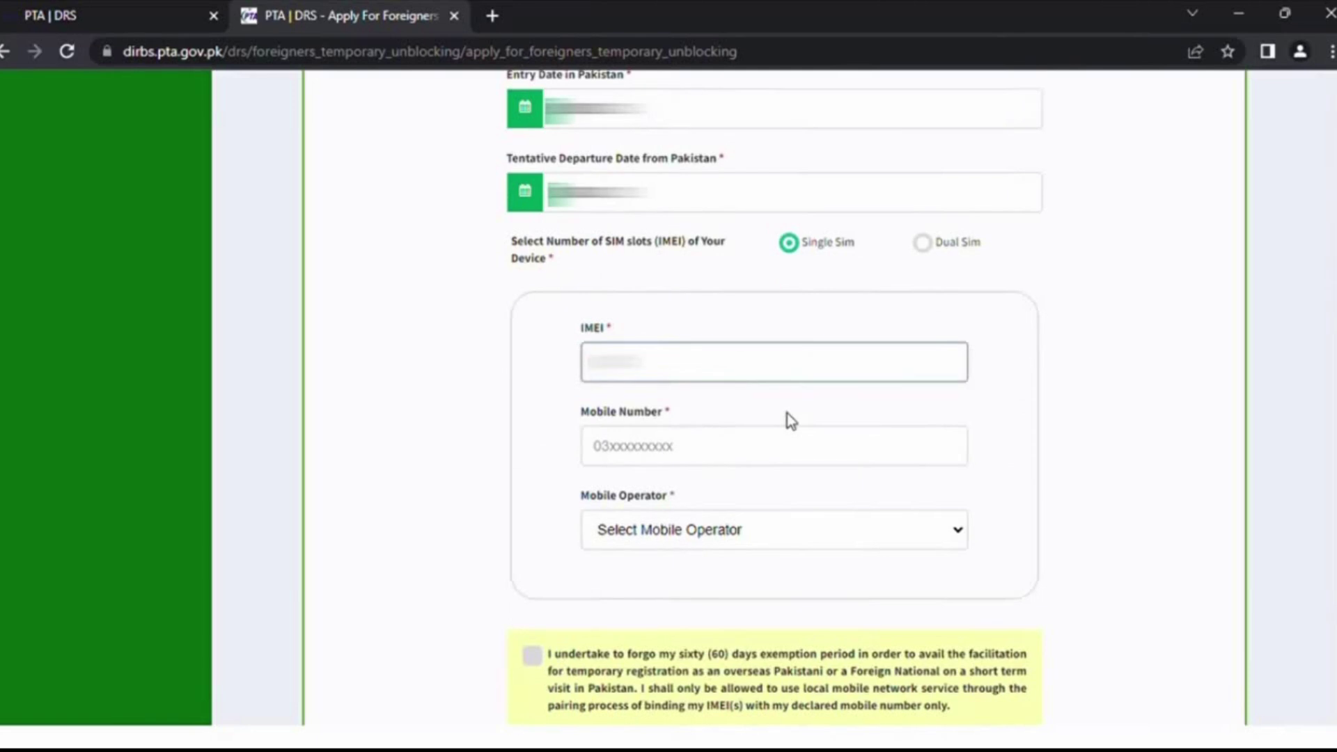
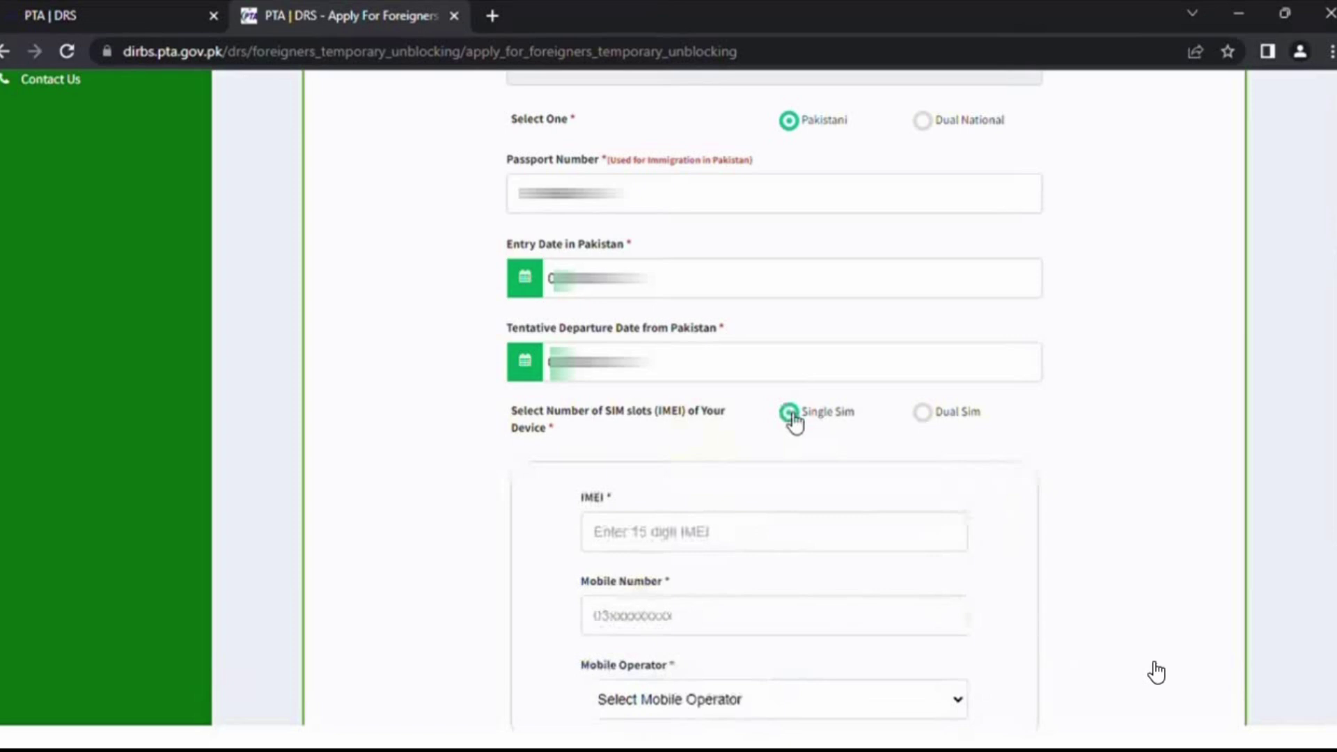
scroll(794, 422, down, 3)
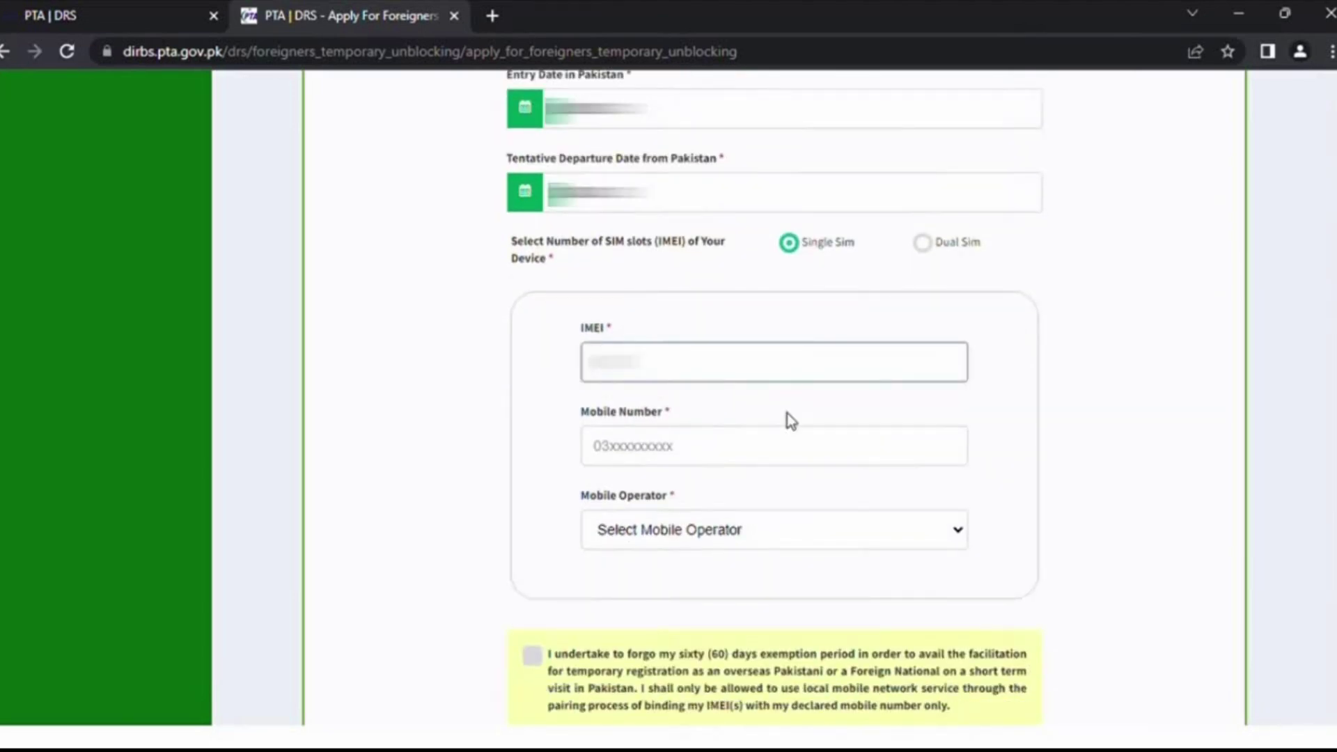
text(123)
text(456789)
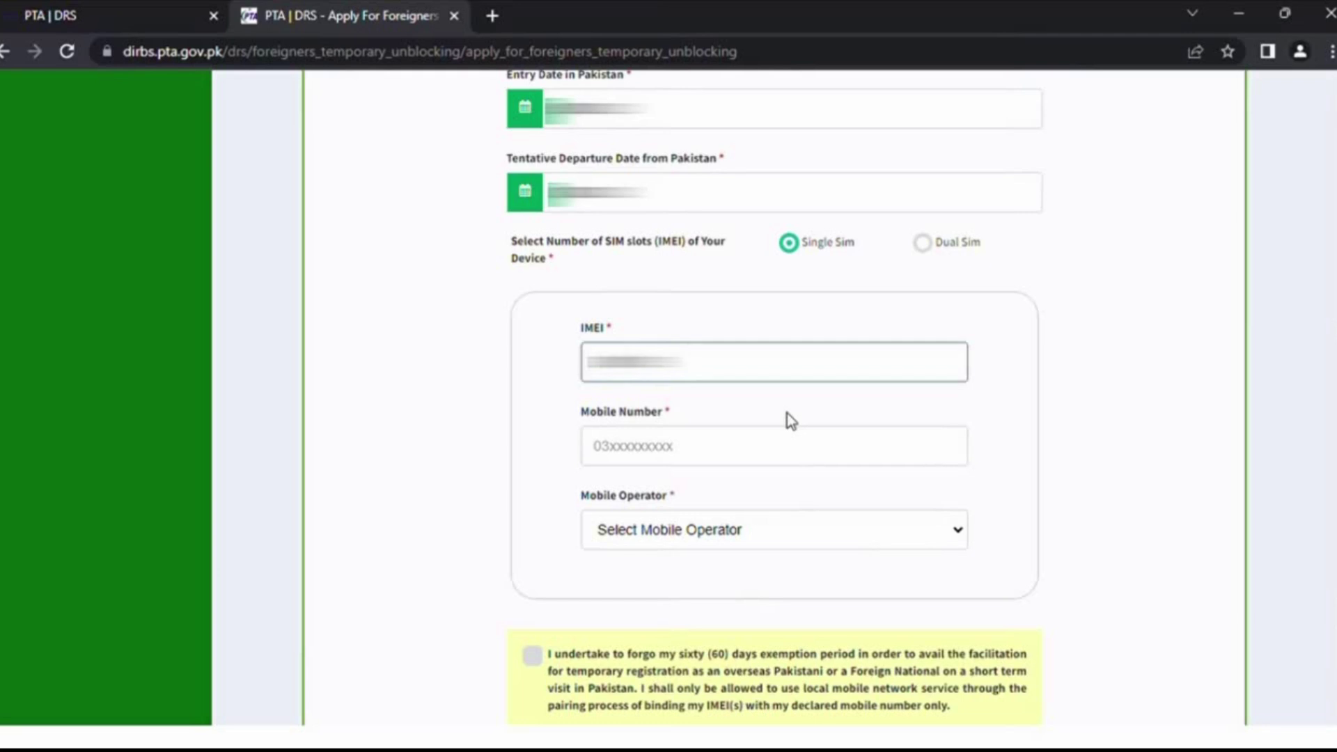
text(0123)
key(BackSpace)
key(BackSpace)
text(45)
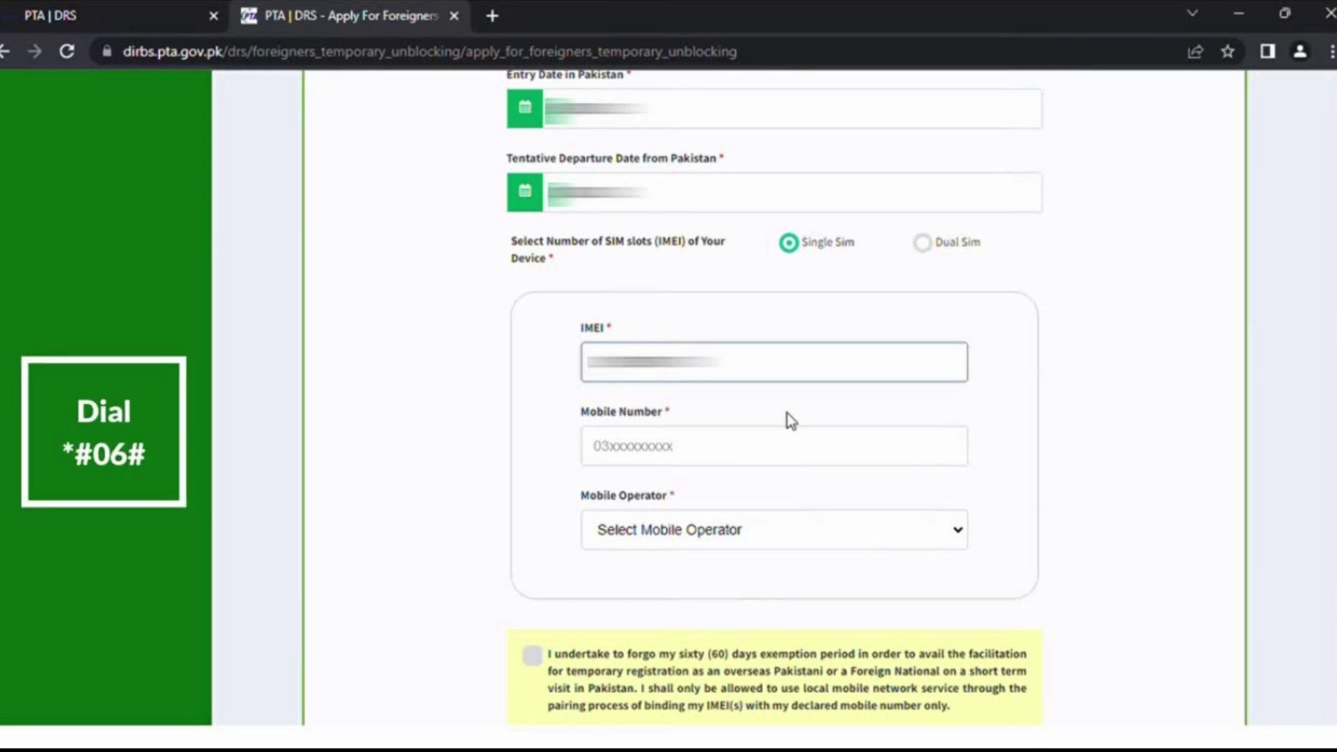
key(BackSpace)
key(BackSpace)
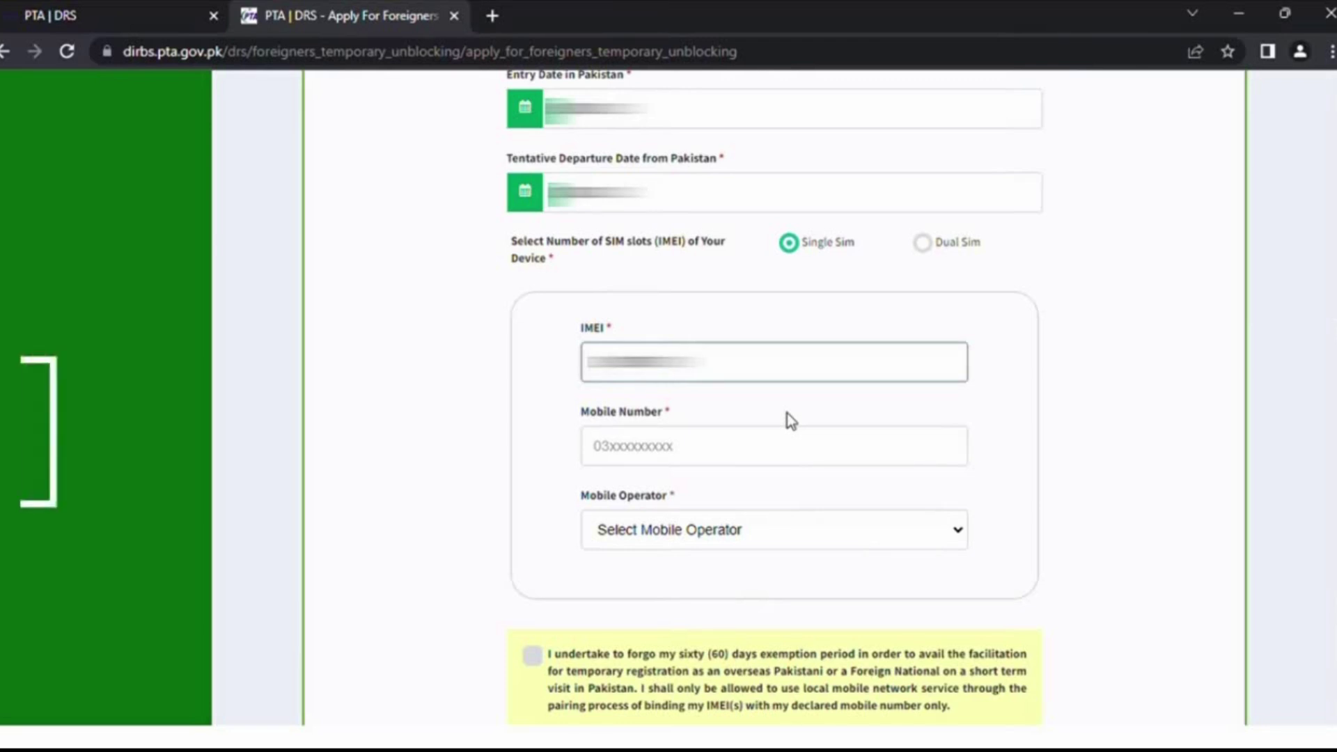
text(45)
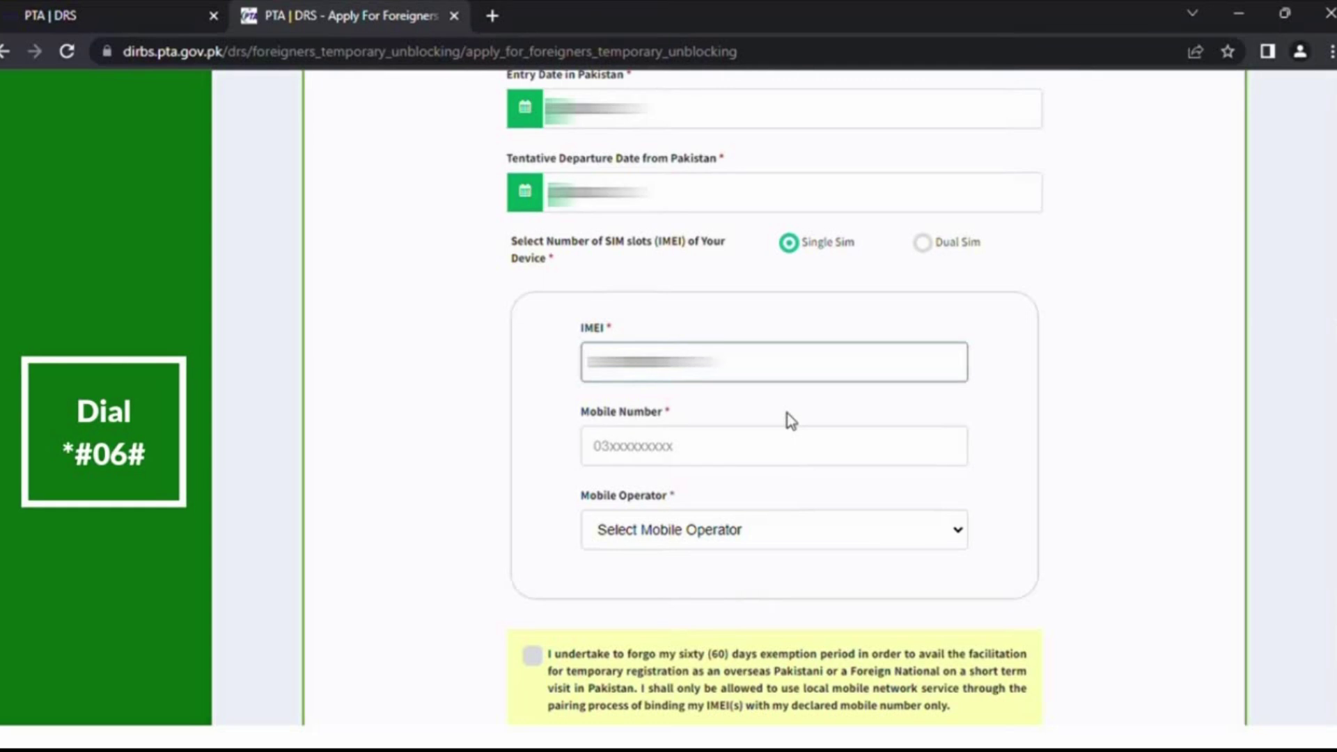
text(3560)
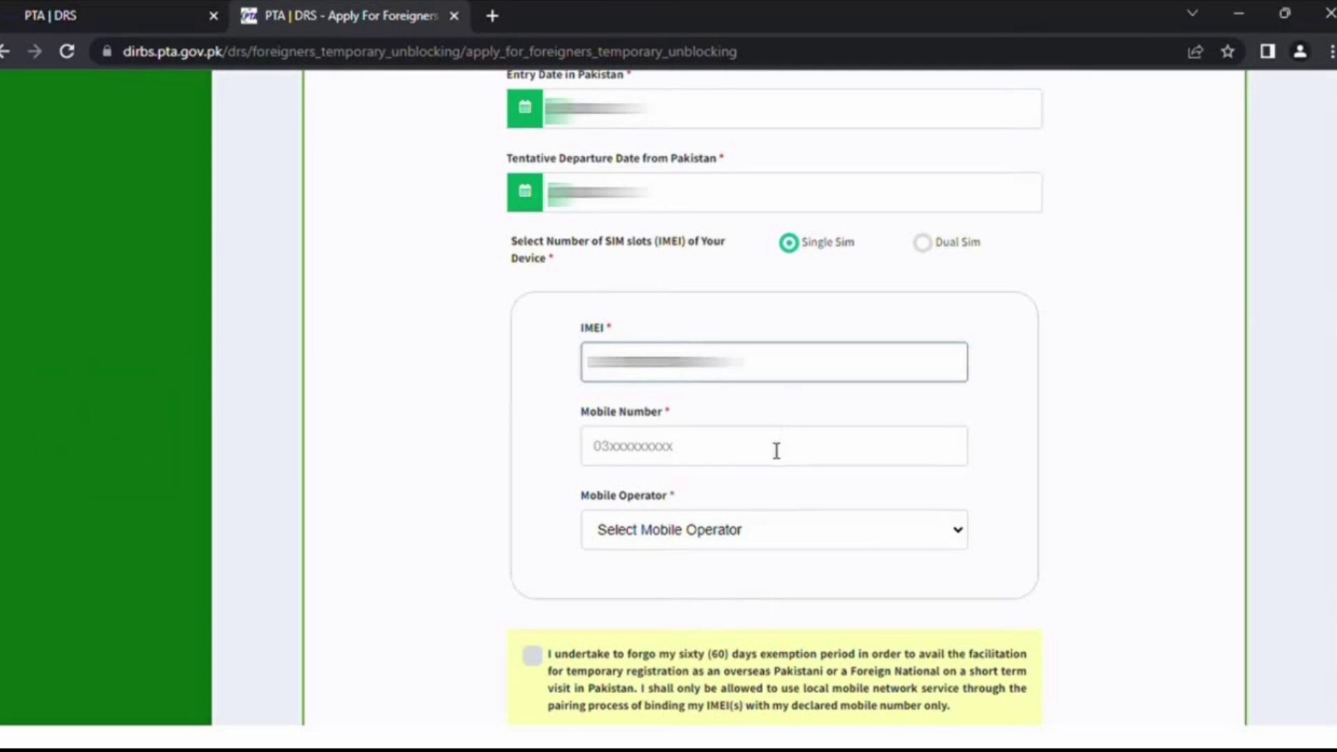
- Enter the mobile number and set the mobile operator to Mobilink/Warid
click(776, 451)
text(03001234567)
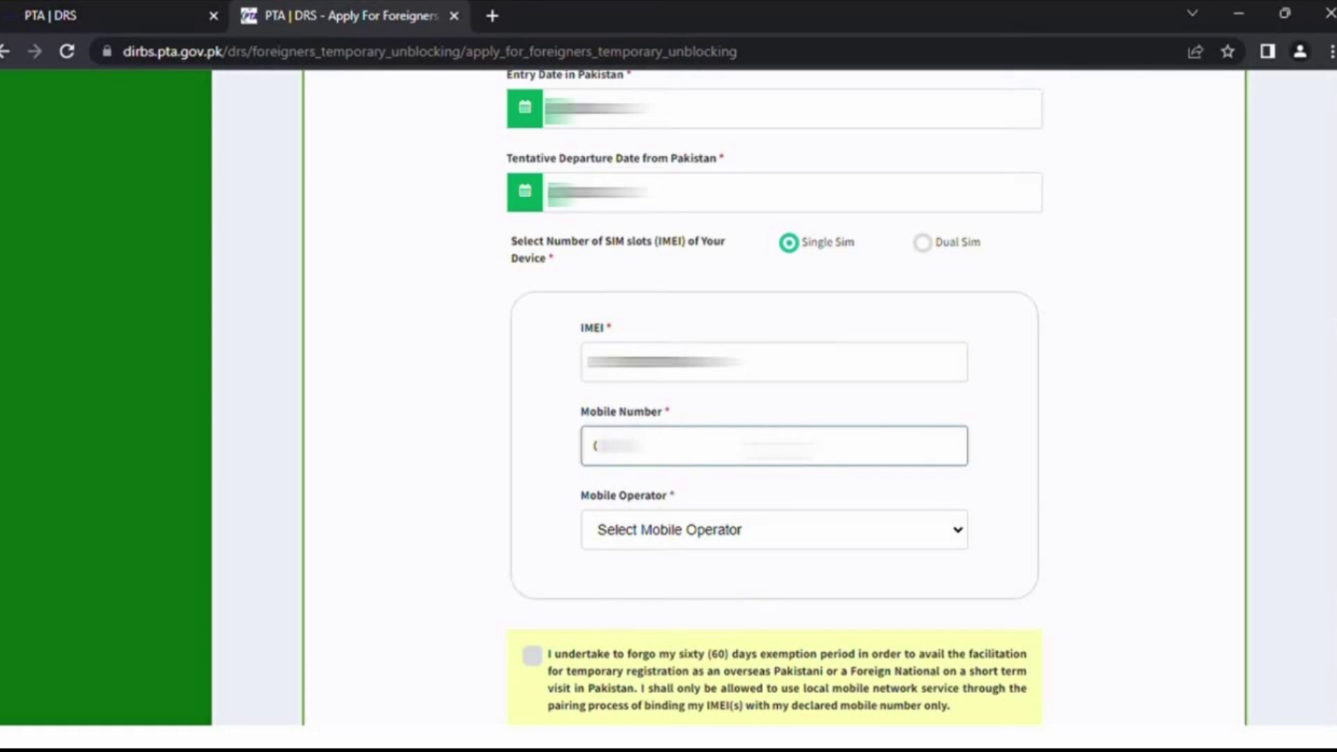
text(1234567890)
click(756, 533)
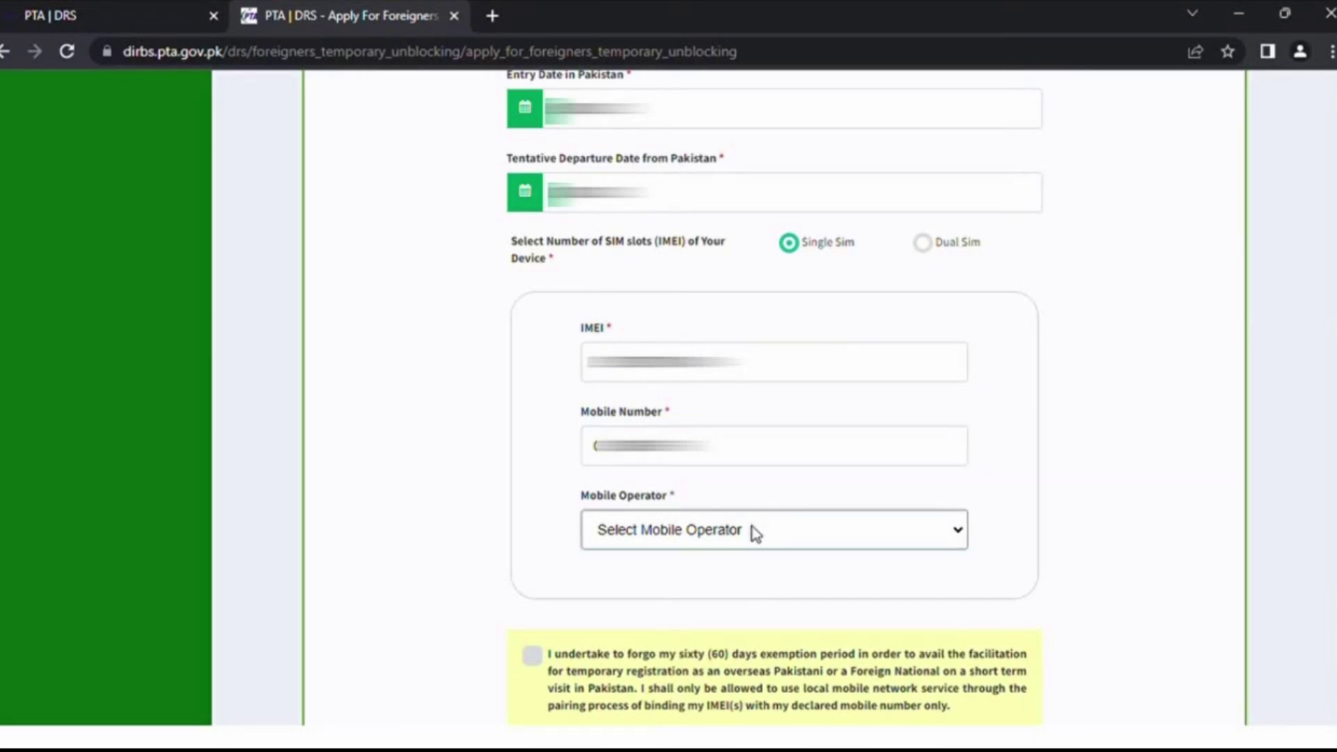
click(705, 579)
scroll(704, 578, down, 1)
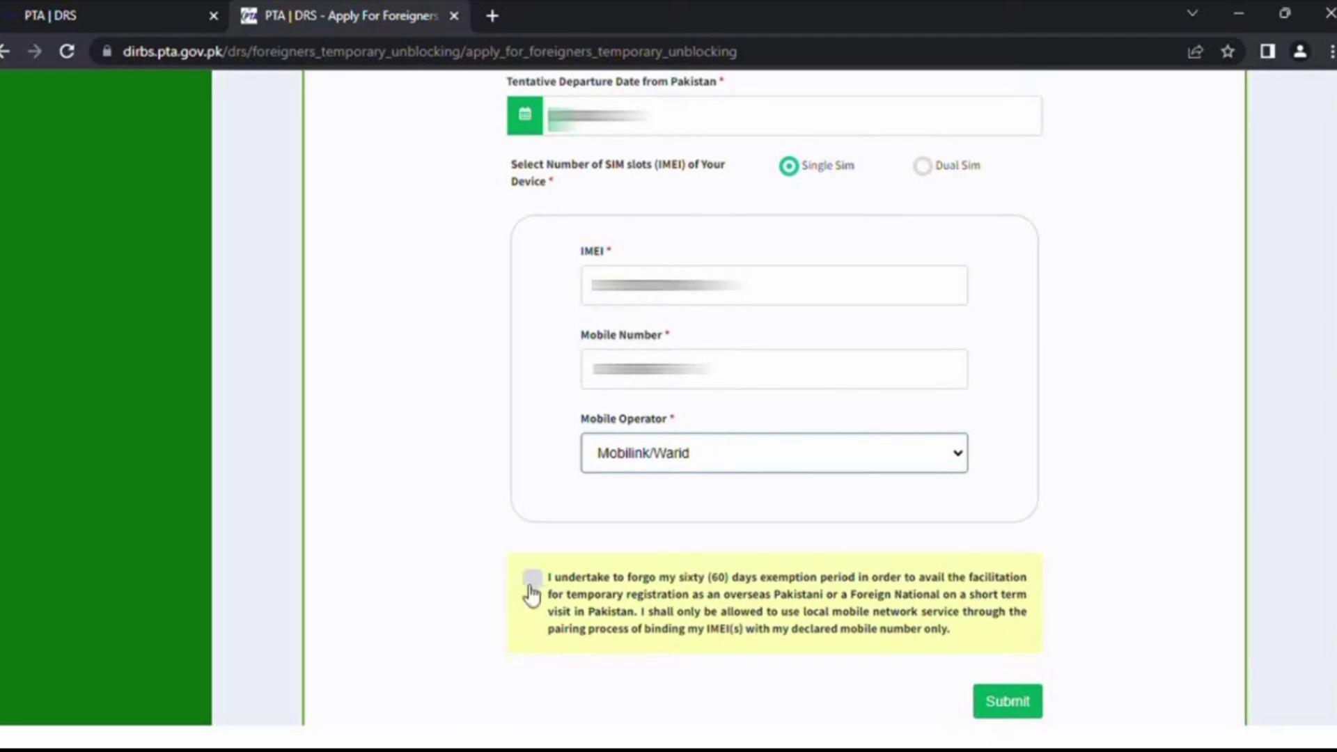
- Accept the 60-day exemption declaration, submit, then enter the six-digit OTP and submit again
click(535, 584)
click(1005, 702)
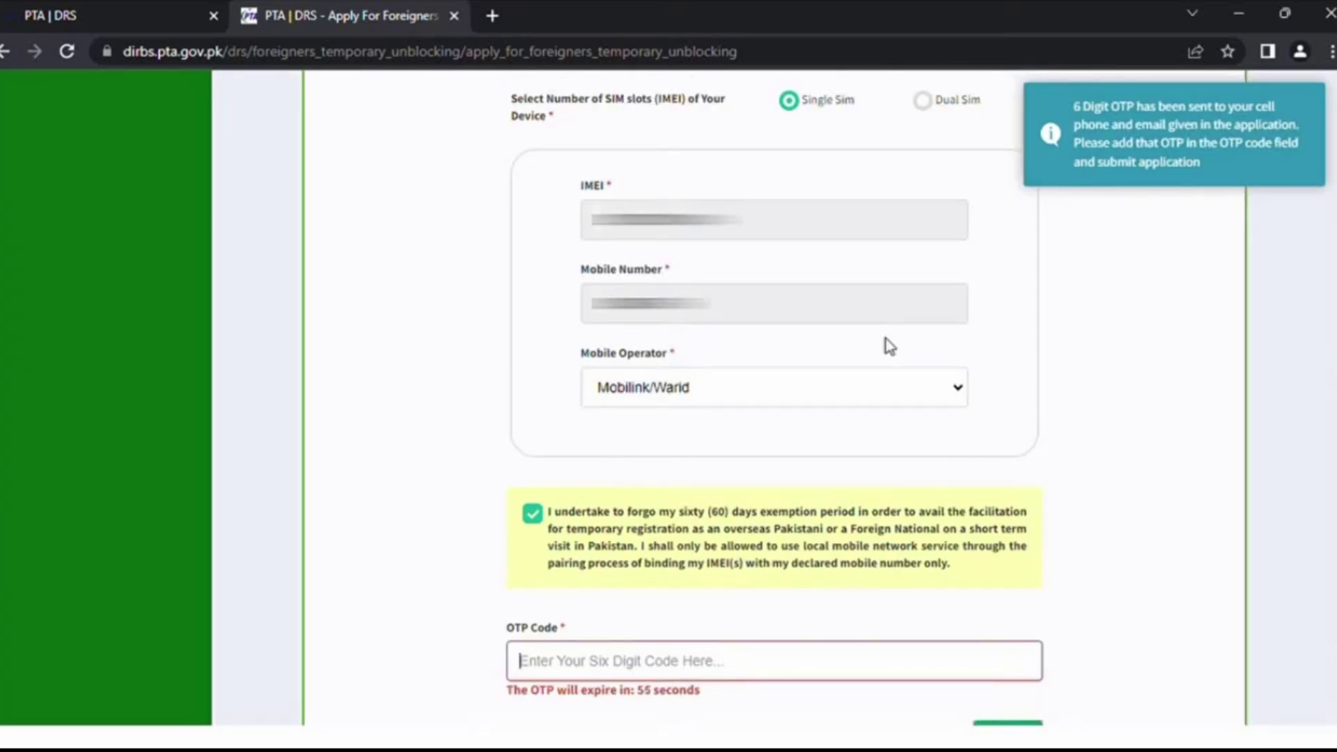
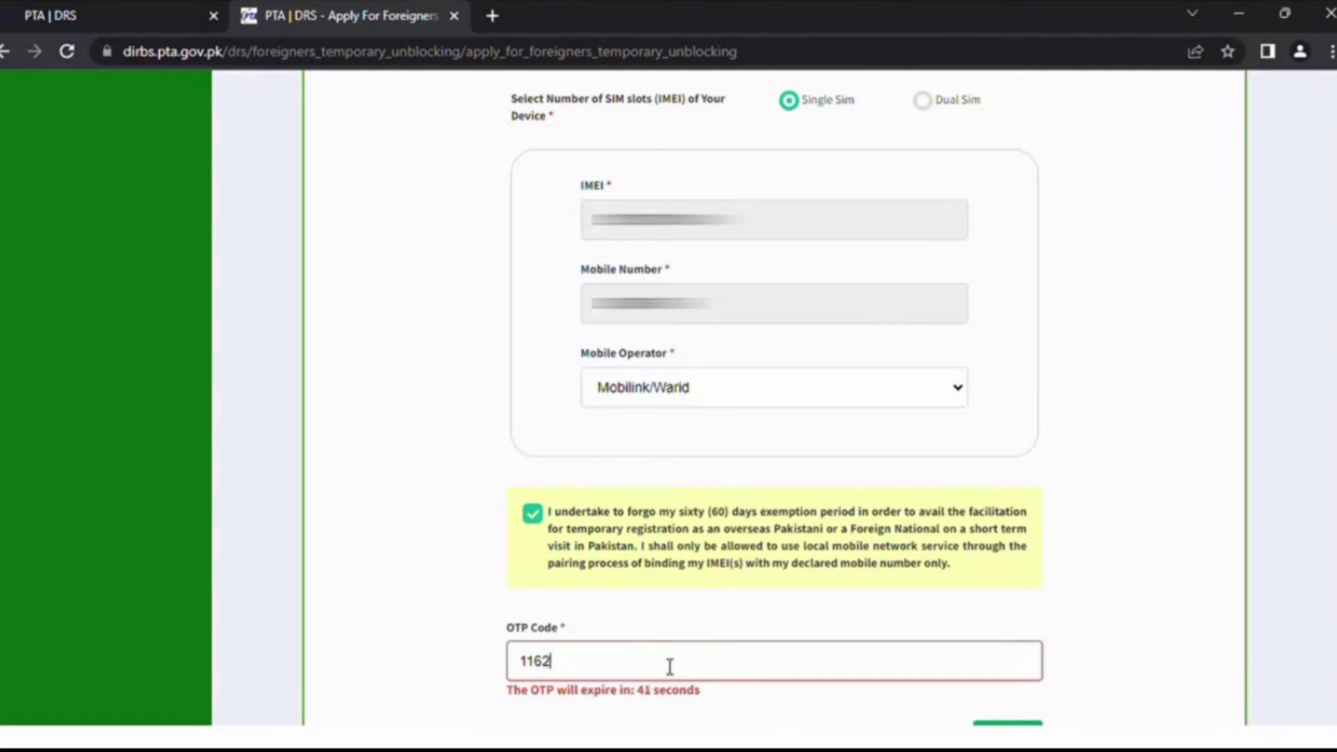
scroll(670, 666, down, 2)
click(1011, 612)
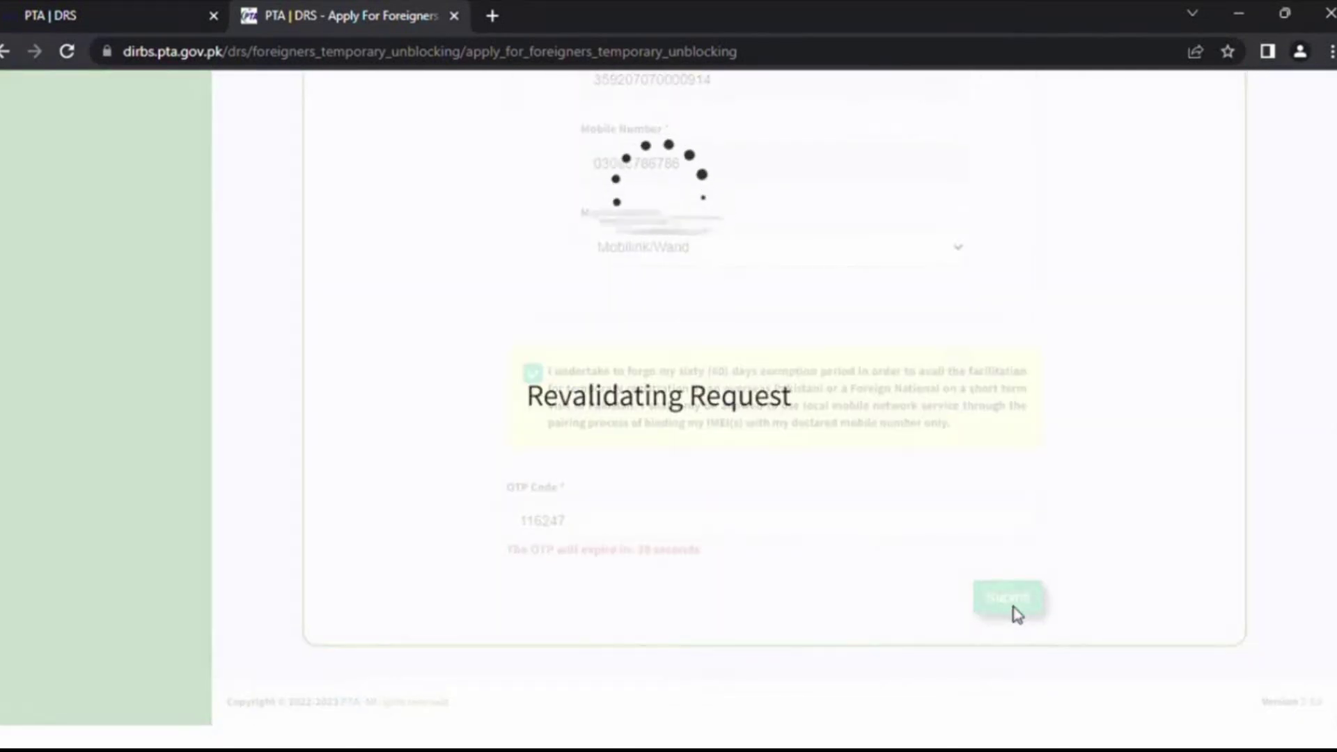